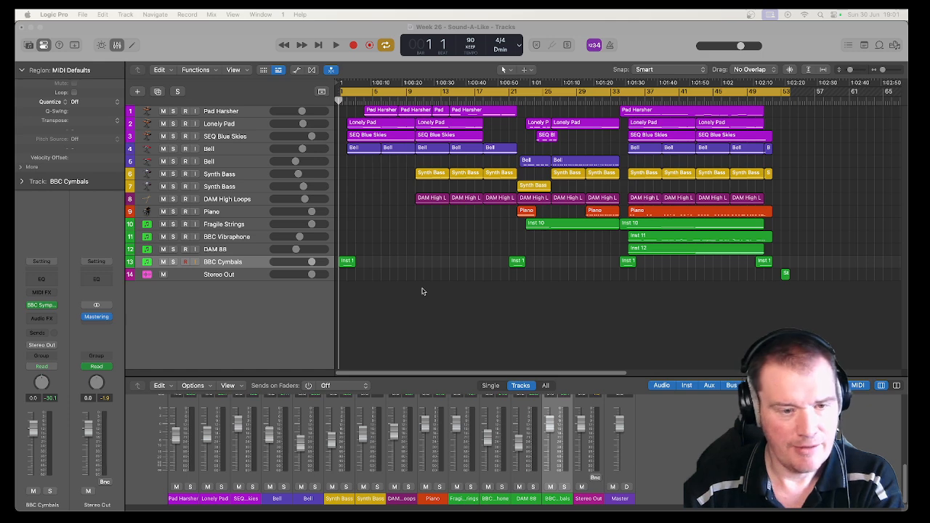
Step: Highlight the regions on the green instrument tracks and those on the upper synth tracks in turn, clearing each selection
left_click(383, 223)
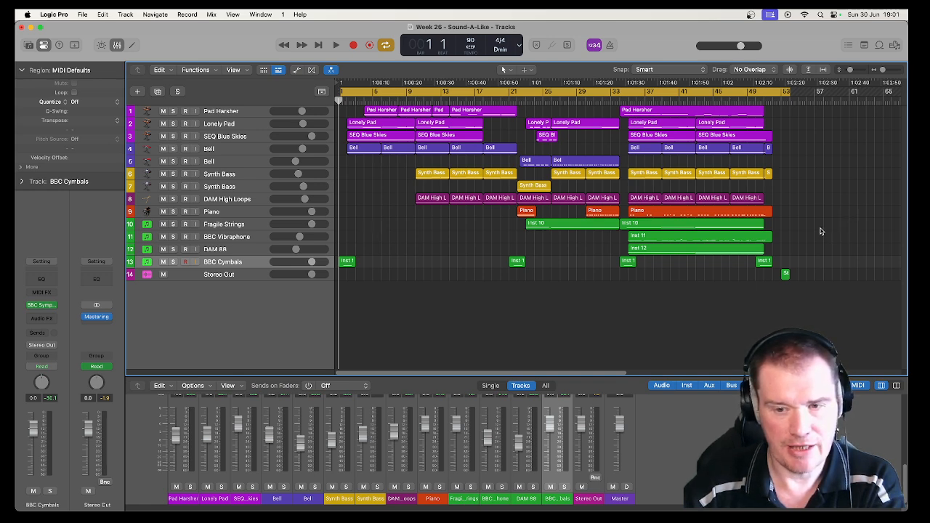
left_click_drag(820, 231, 342, 272)
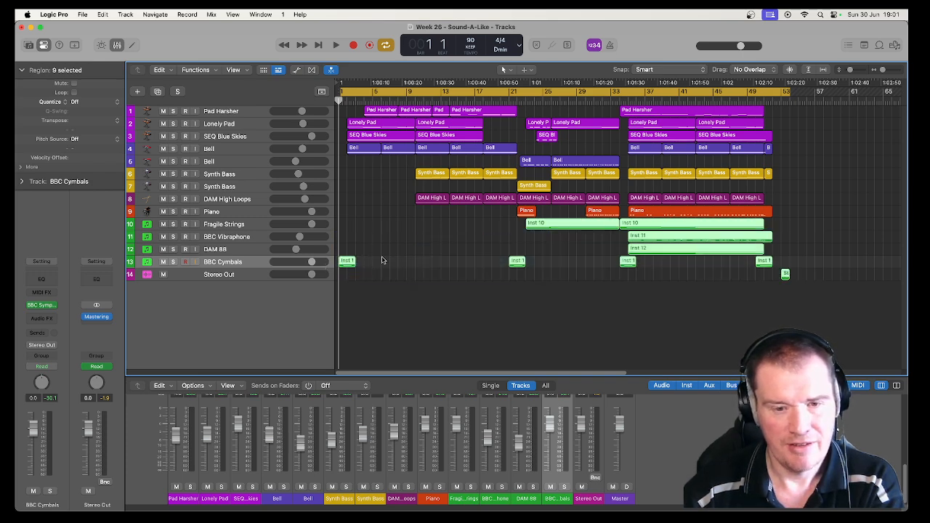
left_click(401, 221)
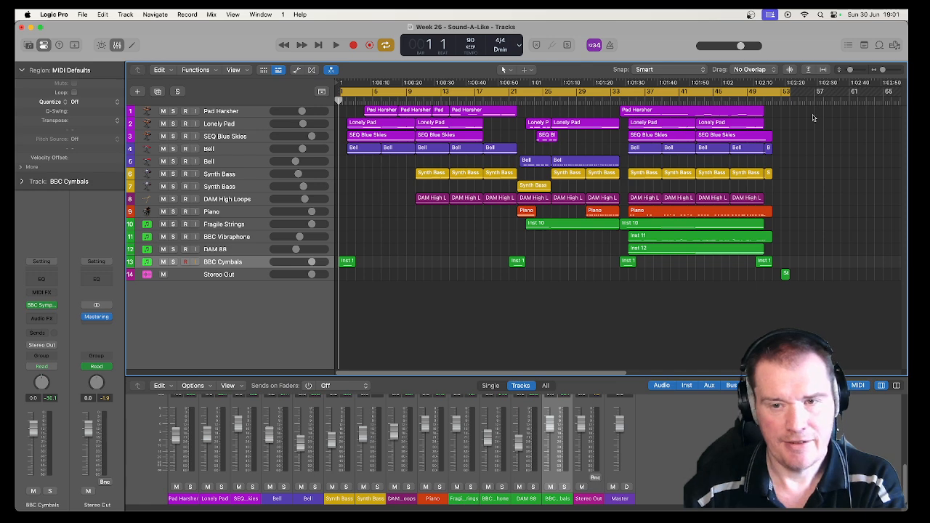
left_click_drag(813, 118, 652, 211)
left_click(819, 208)
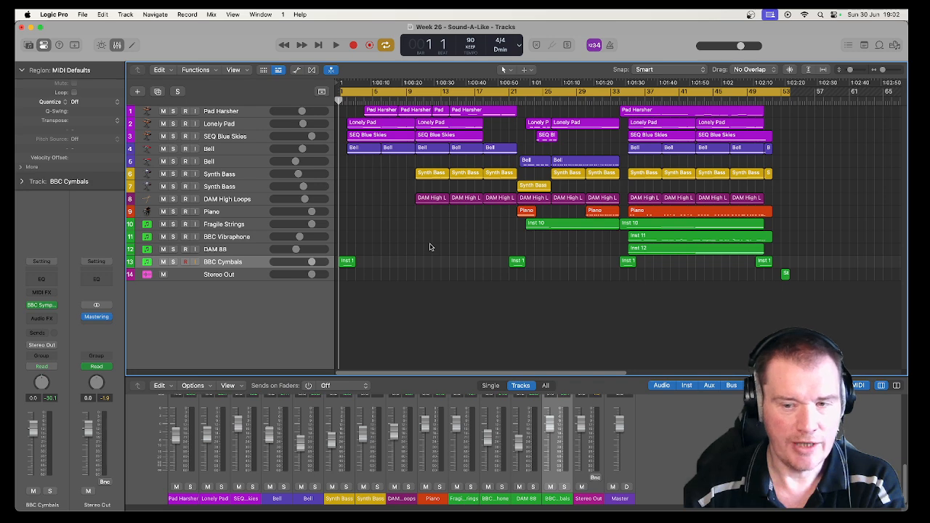
Step: Play the arrangement from bar 1 and open the first Pad Harsher region in the Piano Roll
key("space")
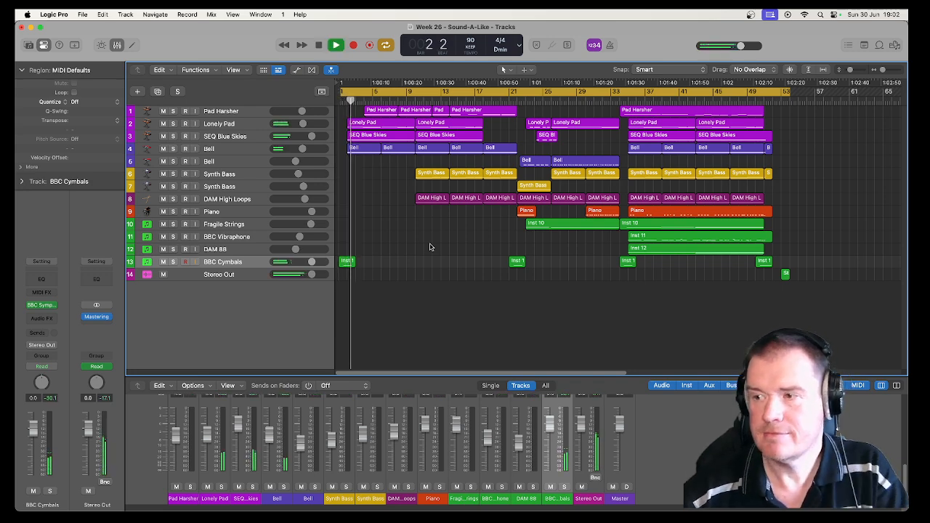
left_click(377, 125)
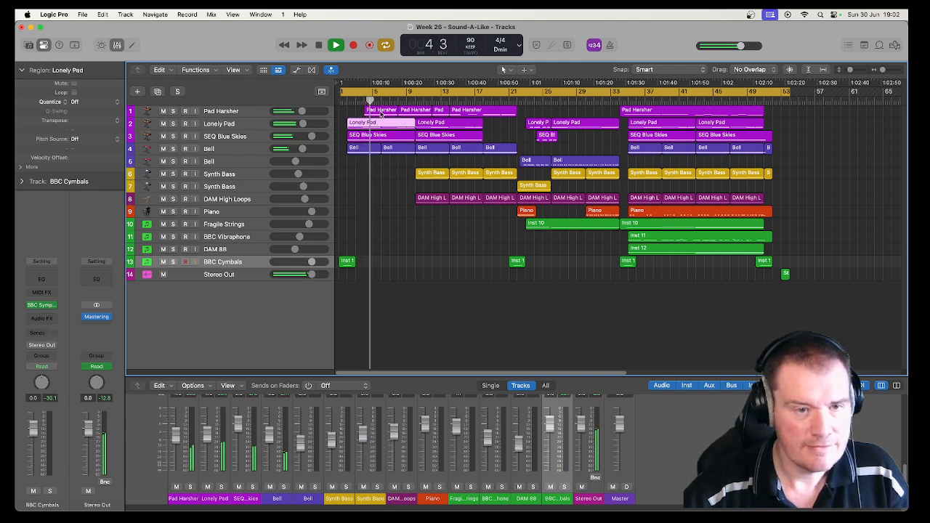
left_click(381, 113)
double_click(380, 112)
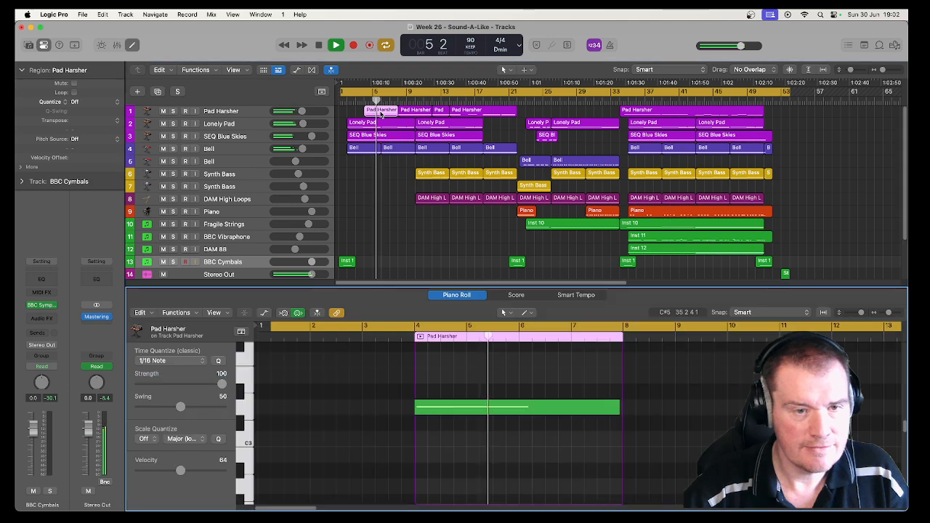
Step: Examine the notes of the SEQ Blue Skies, Bell, Synth Bass, DAM High Loops and Pad Harsher regions before bar 22 during playback
left_click(385, 135)
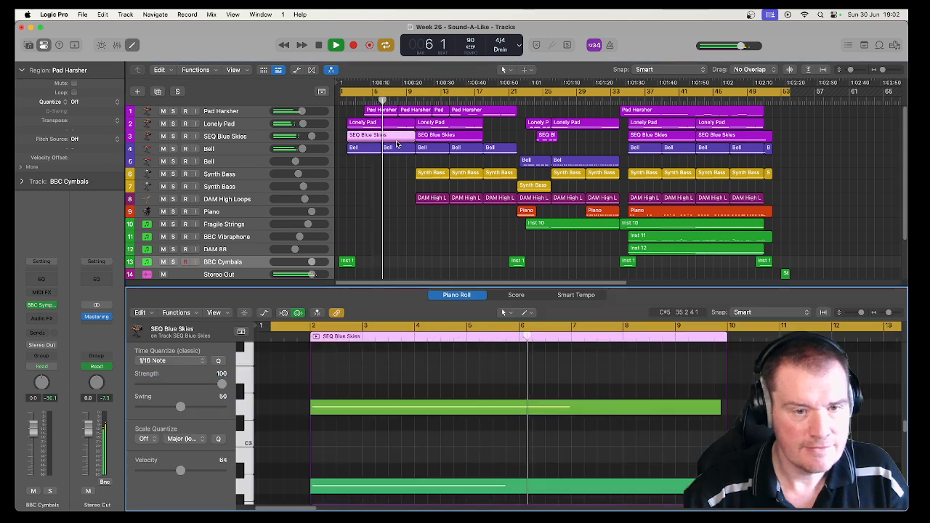
left_click(398, 150)
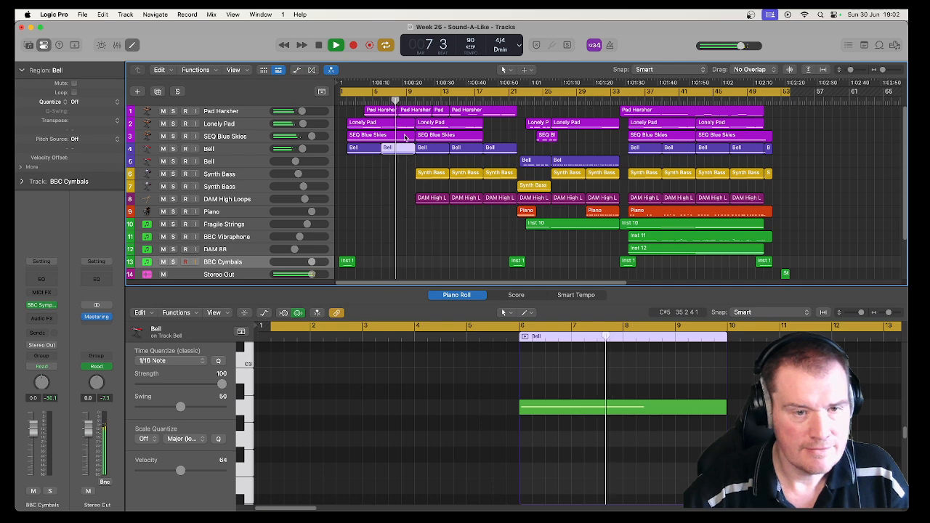
left_click(406, 136)
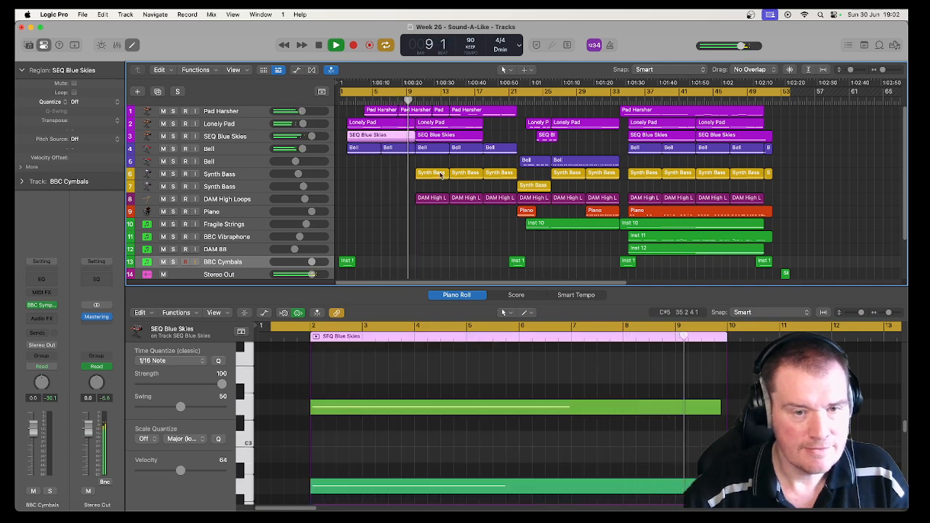
left_click(440, 174)
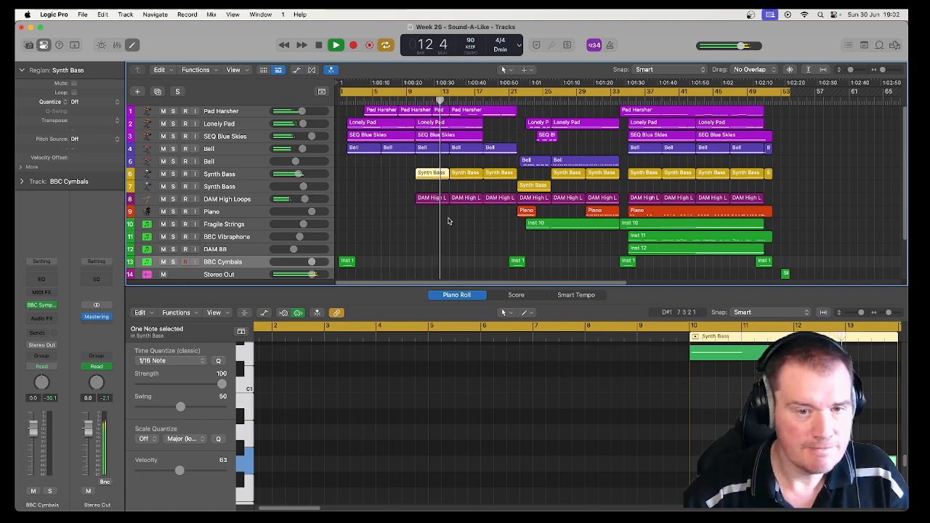
left_click(462, 197)
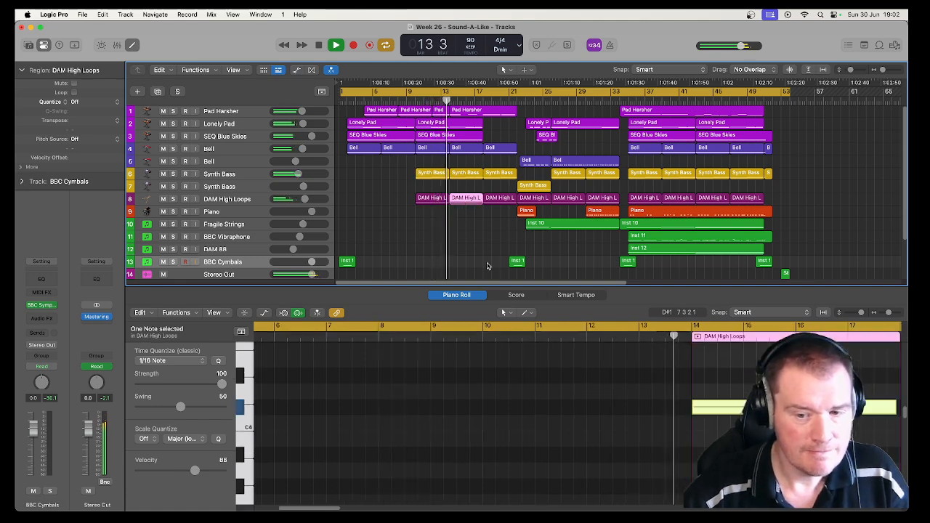
left_click(470, 109)
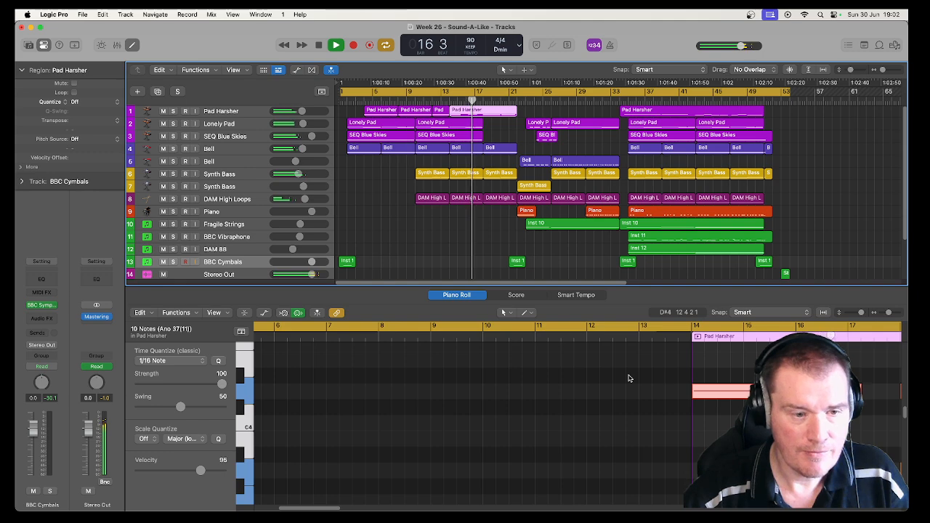
left_click(502, 174)
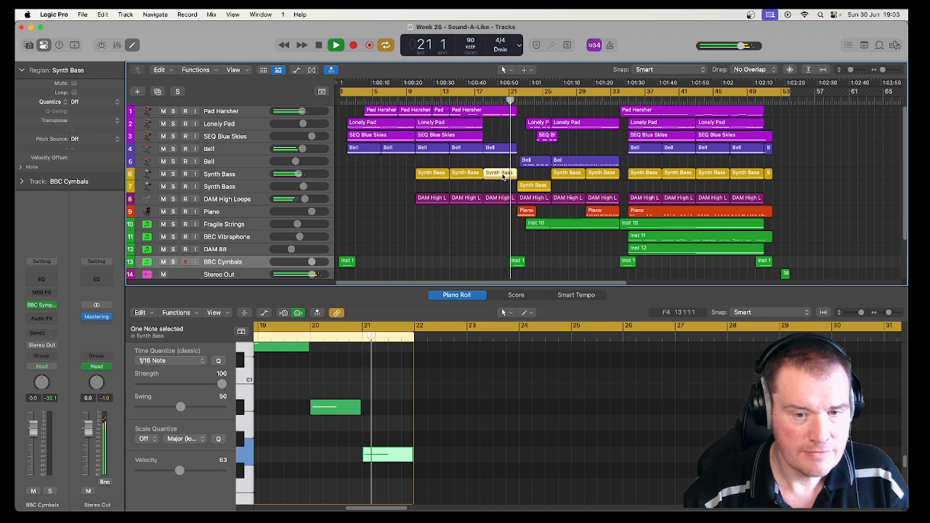
Step: Inspect the middle section's BBC Cymbals, Piano, Synth Bass and Lonely Pad regions in the Piano Roll during playback
left_click(519, 262)
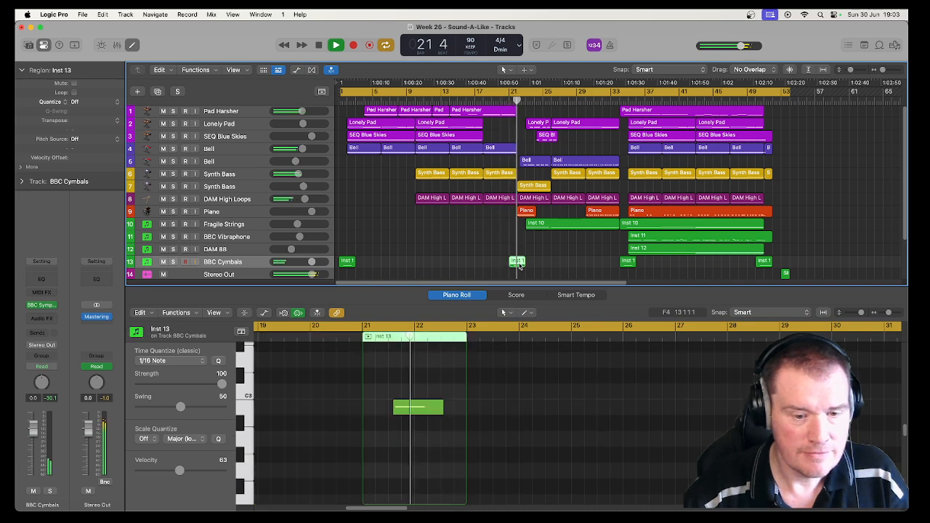
left_click(526, 212)
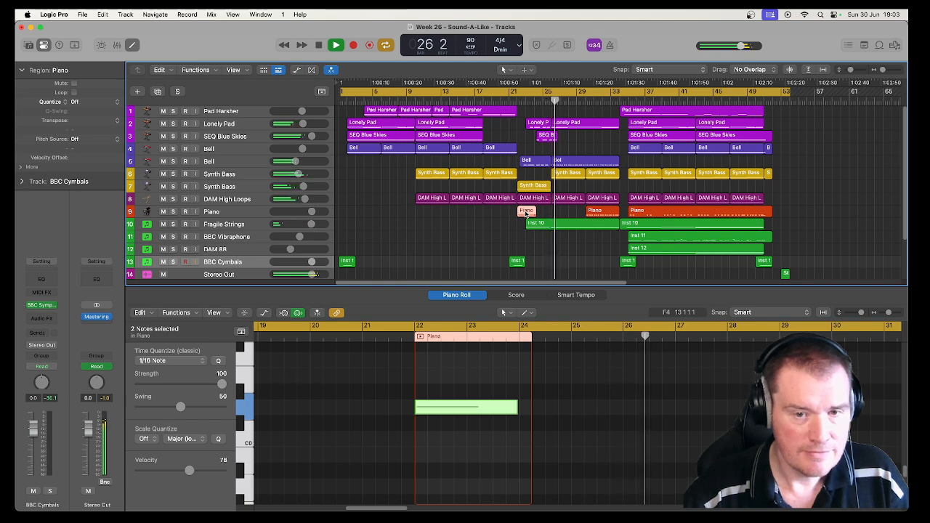
left_click(567, 175)
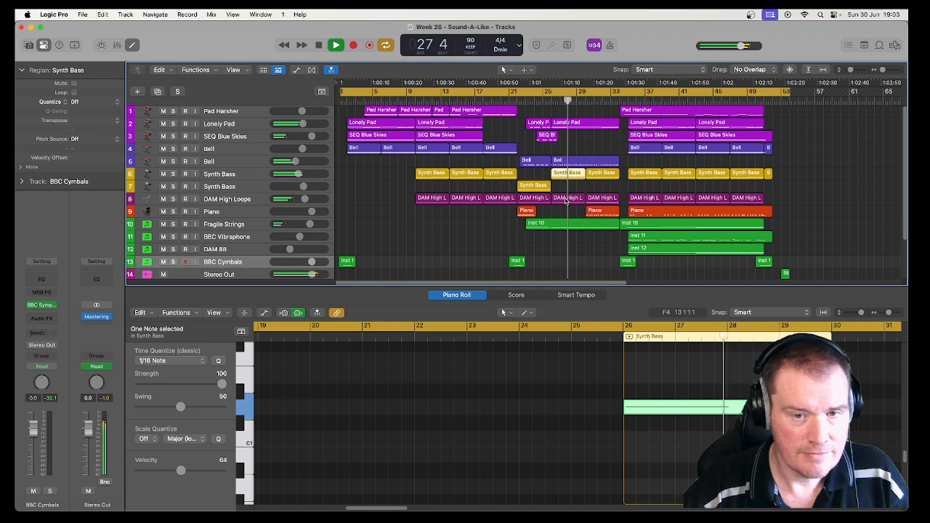
left_click(571, 124)
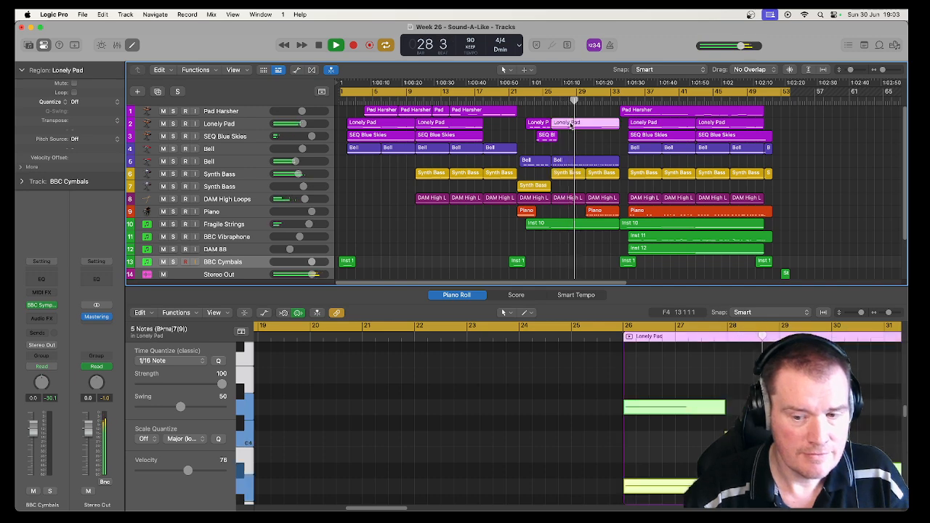
scroll(576, 377, "down", 1)
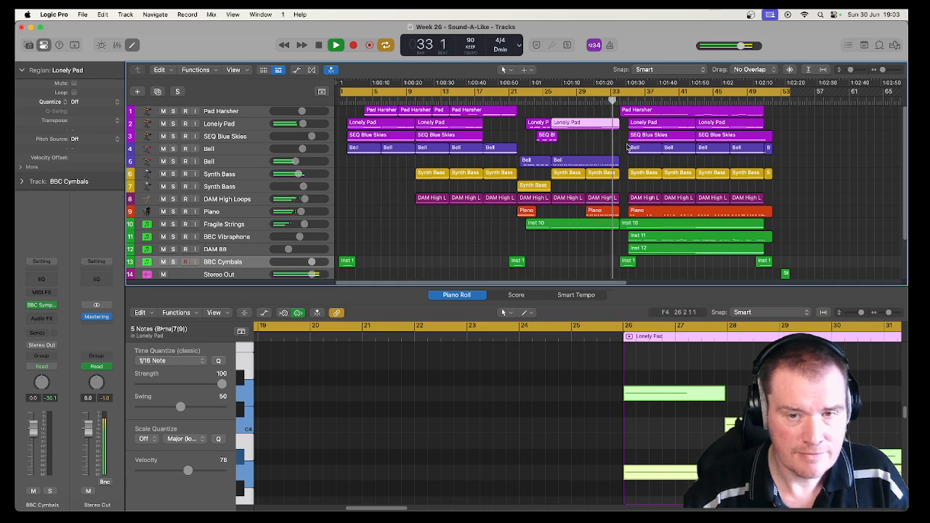
Step: View the BBC Cymbals region at bar 34 and the long final Piano region, and stop playback at the song's end
left_click(628, 263)
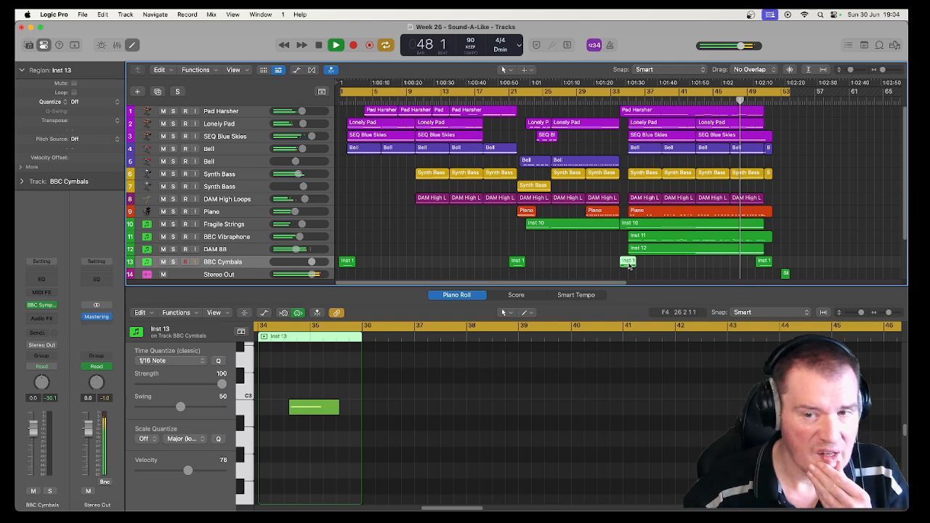
left_click(744, 214)
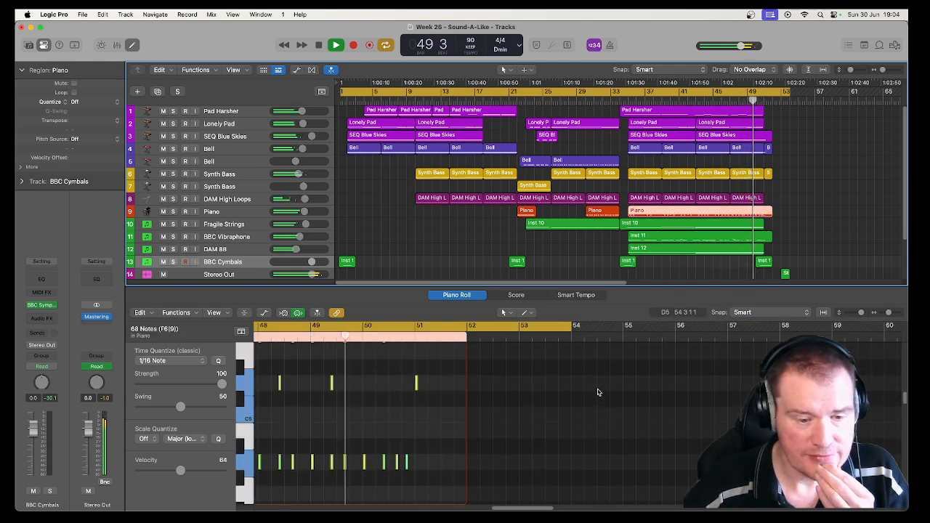
left_click(832, 236)
key("space")
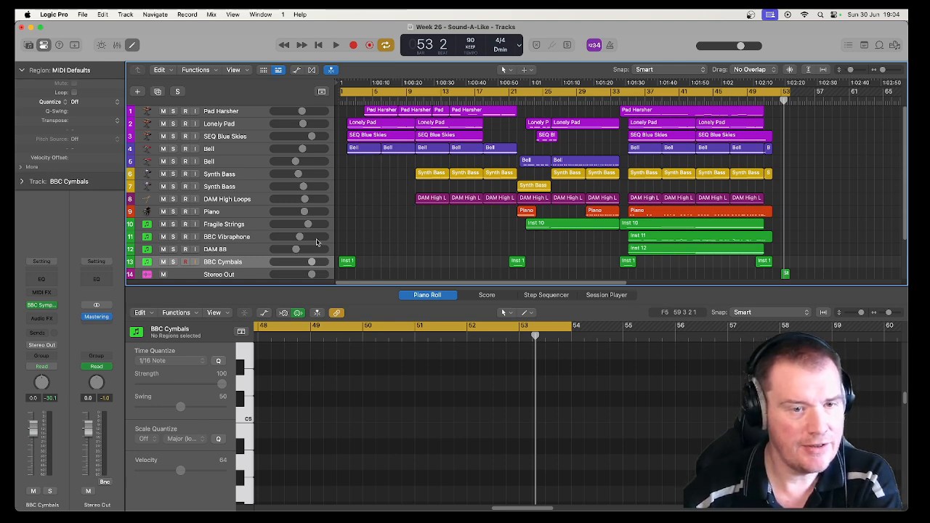
Step: Select the Pad Harsher track and solo it
left_click(252, 112)
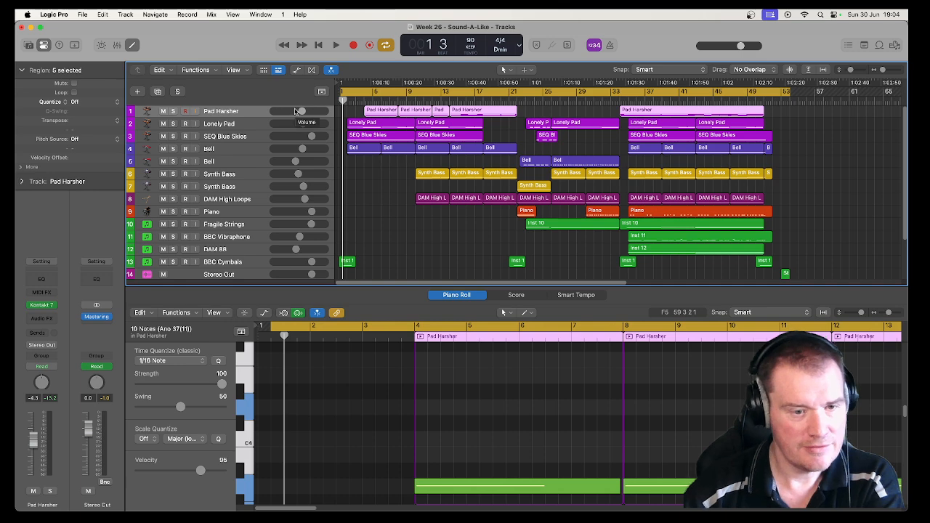
scroll(230, 199, "down", 3)
scroll(230, 199, "up", 3)
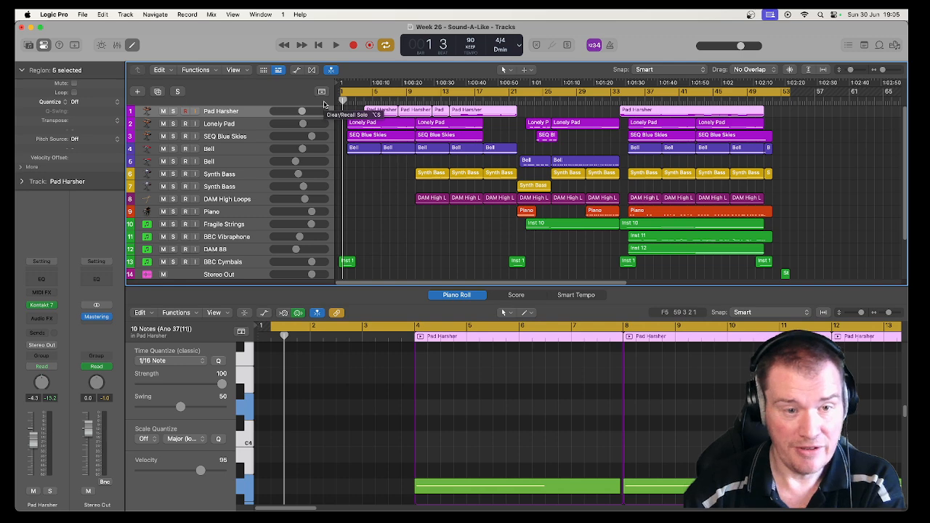
left_click(173, 111)
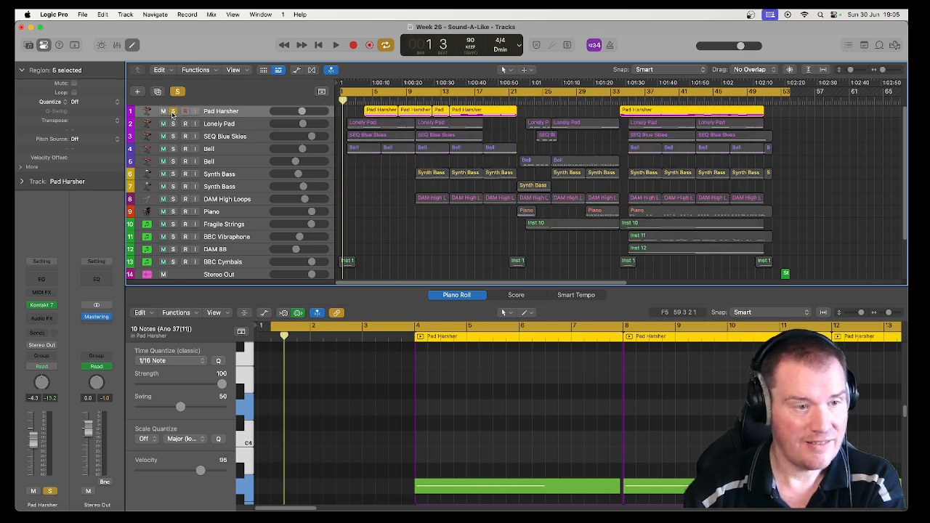
Step: Play the soloed Pad Harsher track from bar 3 with cycle mode off, and select its first region
left_click(359, 102)
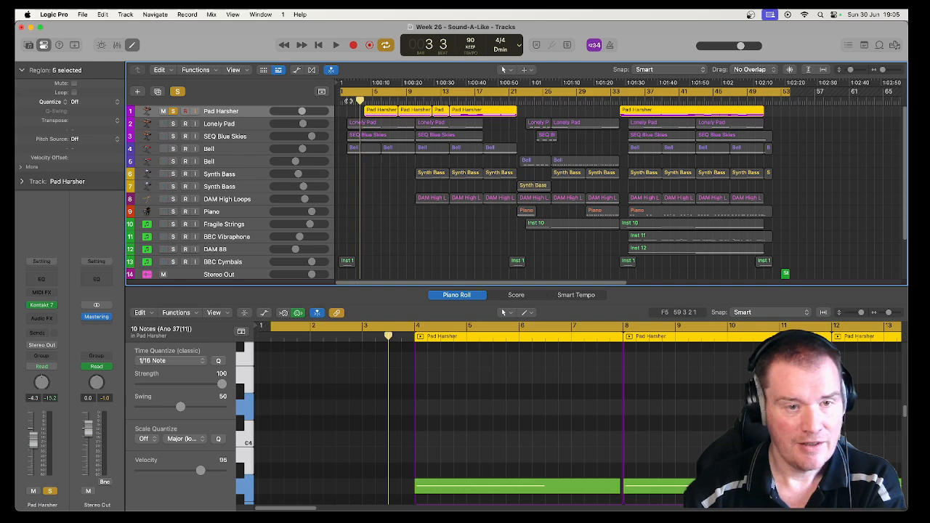
key("space")
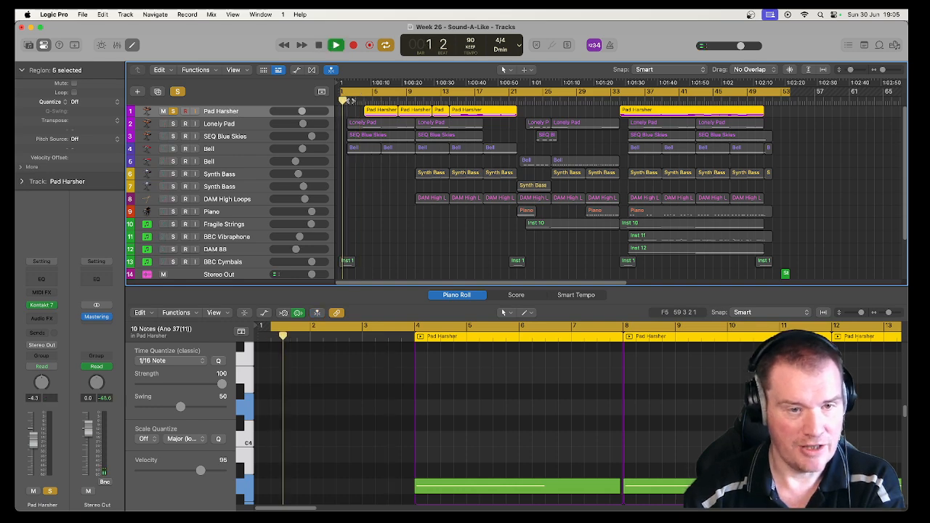
key("c")
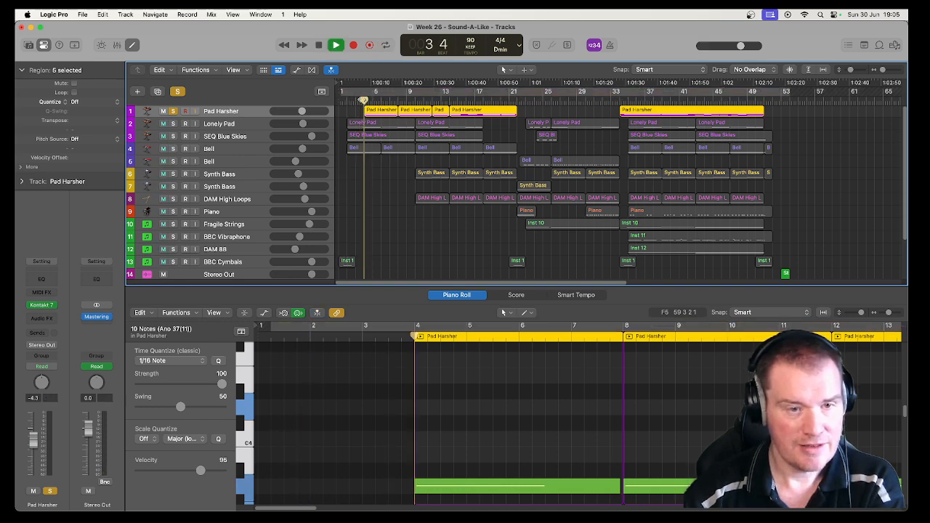
left_click(374, 110)
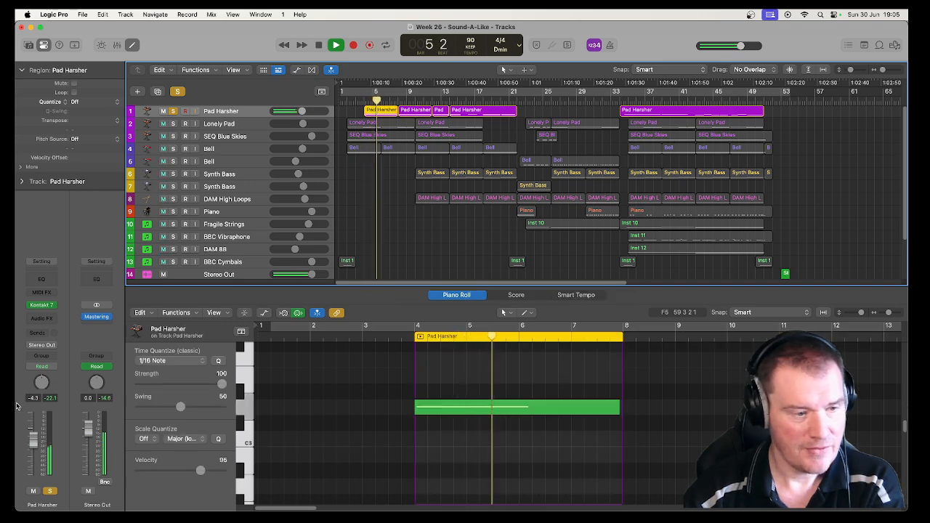
Step: Open the Pad Harsher track's Kontakt 7 instrument, examine the Bell Pad Mood Swings patch controls down to the effects, and stop playback
left_click(41, 306)
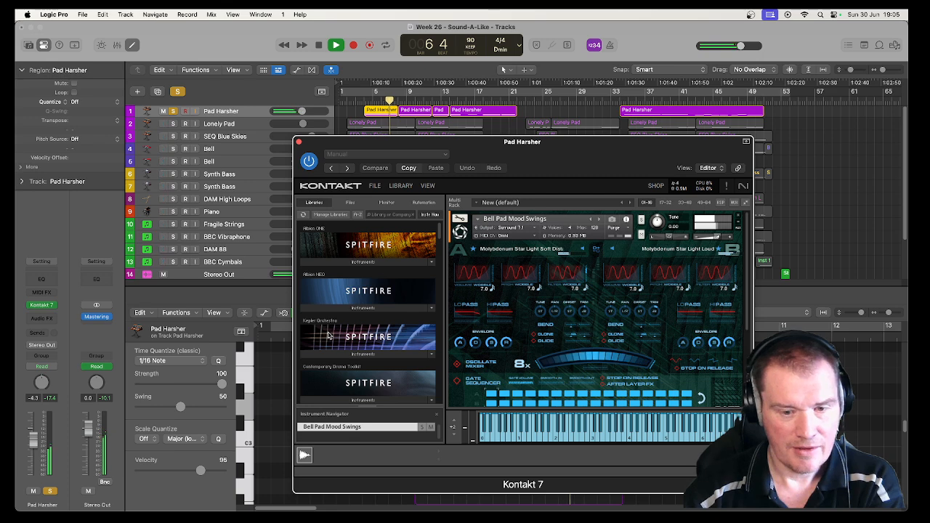
scroll(607, 353, "down", 3)
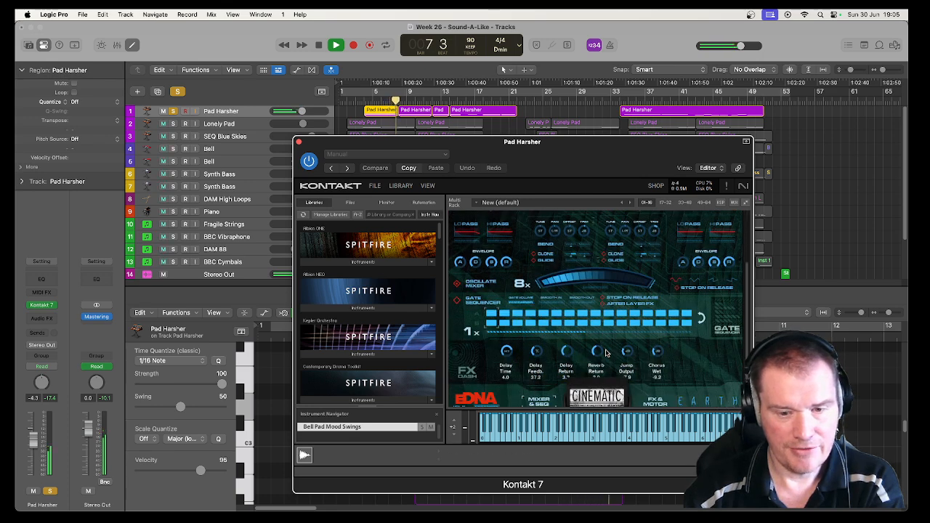
scroll(607, 353, "down", 2)
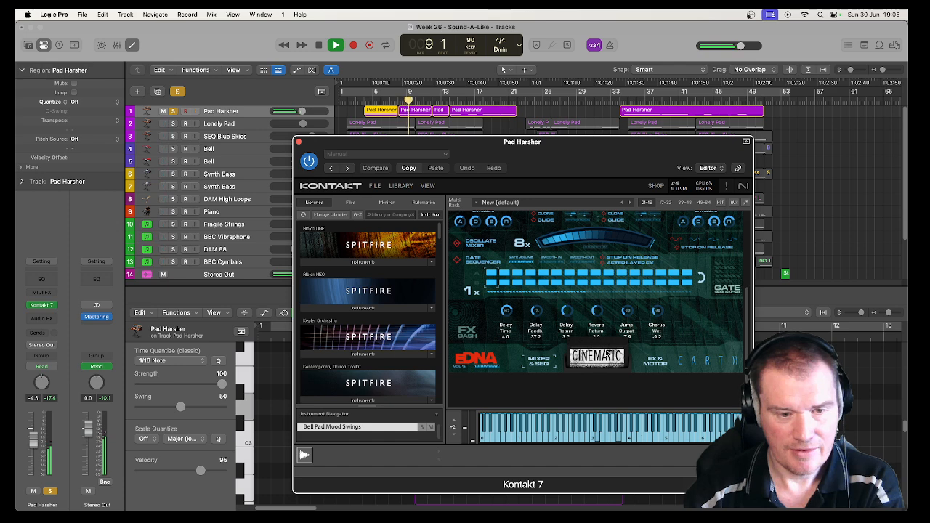
scroll(606, 353, "up", 3)
scroll(606, 353, "up", 1)
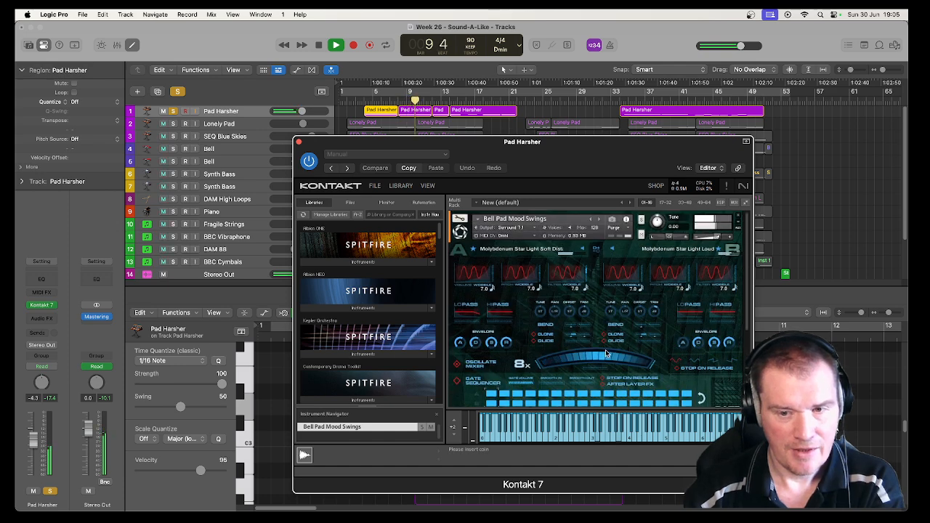
key("space")
scroll(536, 336, "down", 3)
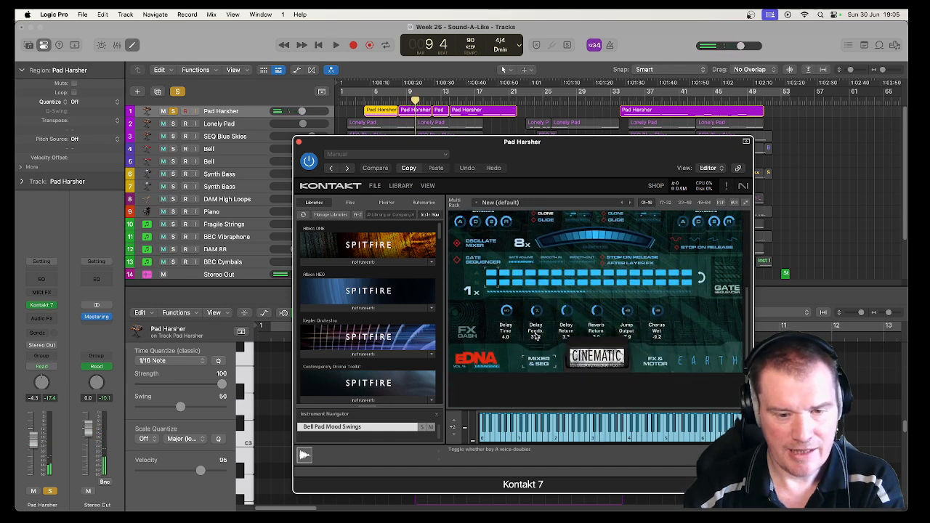
scroll(535, 337, "down", 1)
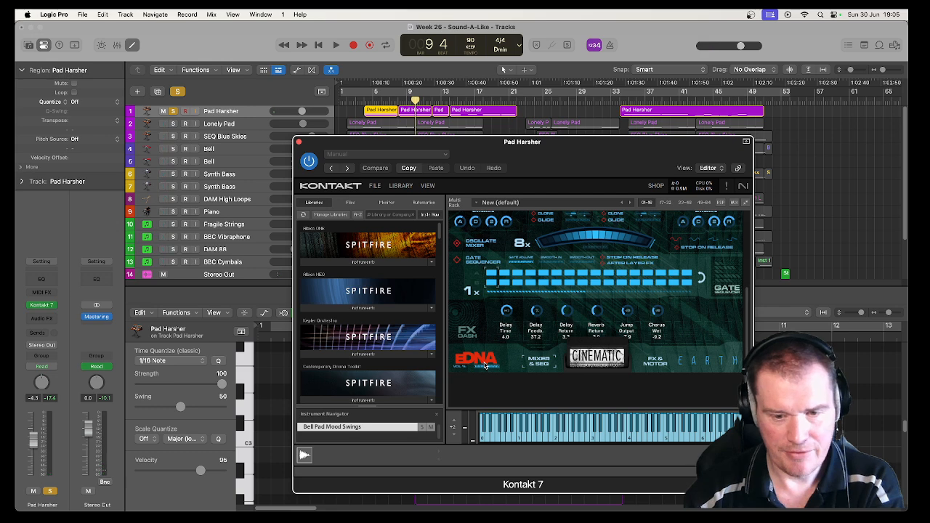
Step: Switch the Bell Pad Mood Swings patch's Cinematic display off and back on, and close the Kontakt window
left_click(583, 361)
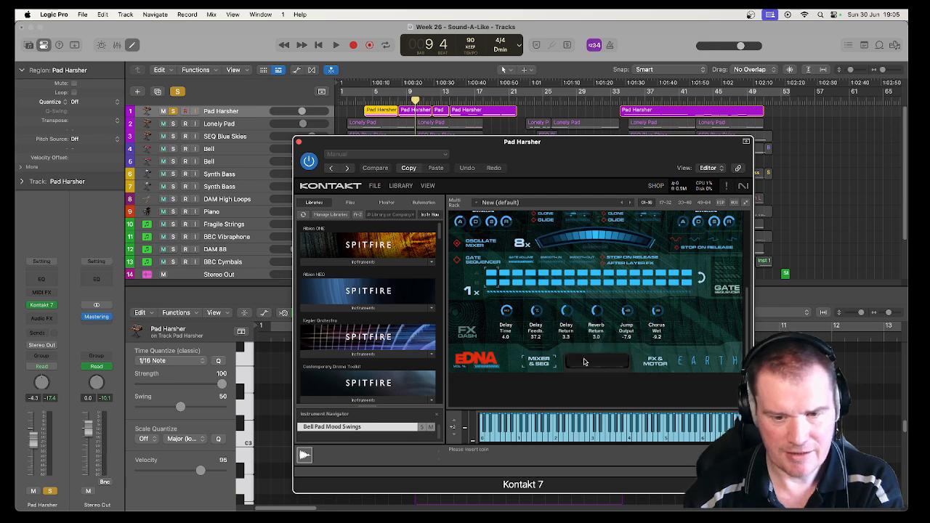
left_click(584, 362)
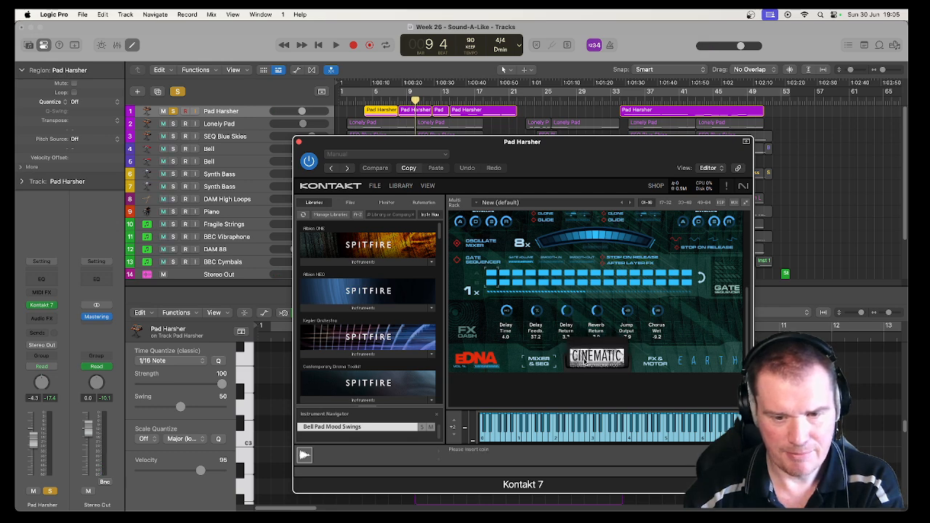
left_click(298, 142)
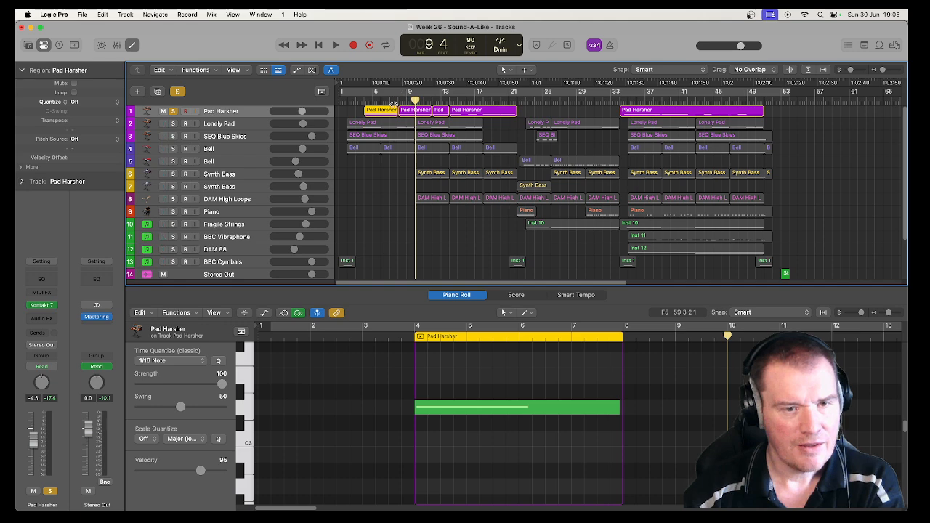
Step: Play the soloed Pad Harsher part from bar 8 and again from bar 14, viewing the notes of the region starting at bar 14
left_click(398, 99)
key("space")
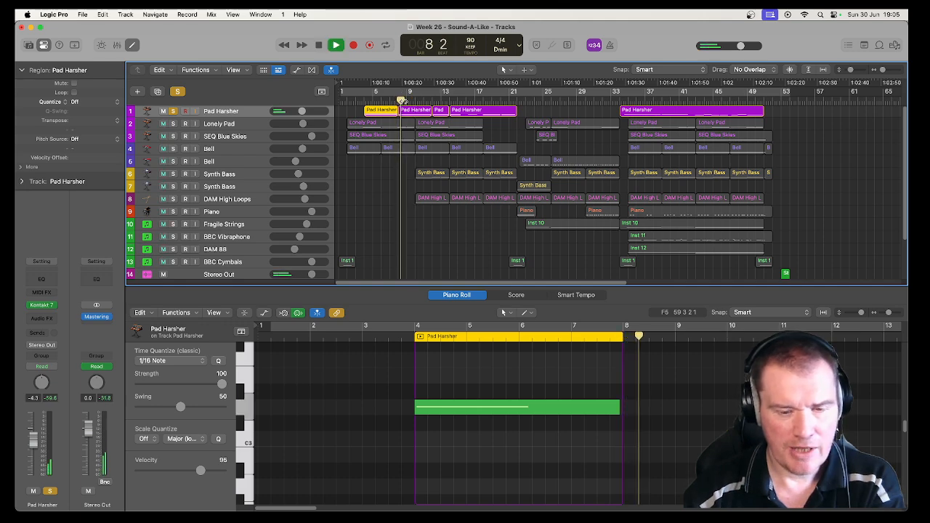
left_click(454, 110)
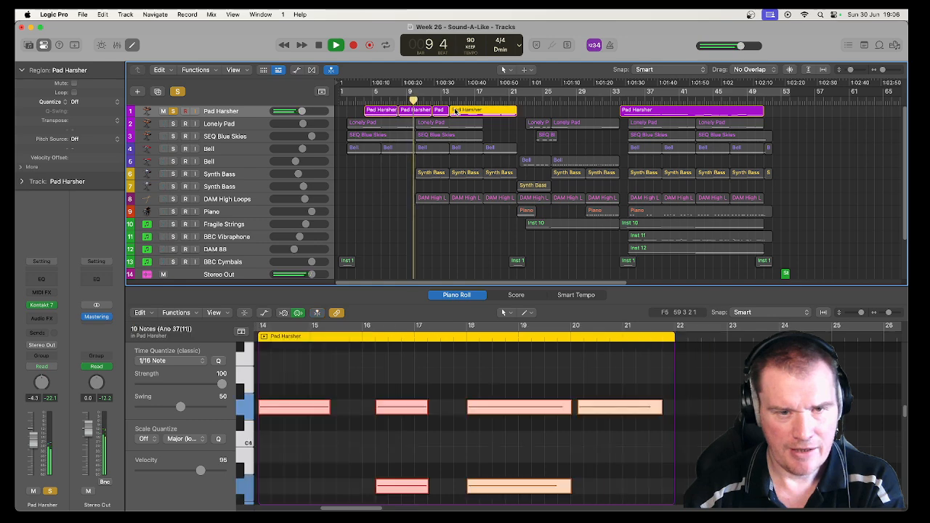
left_click(429, 362)
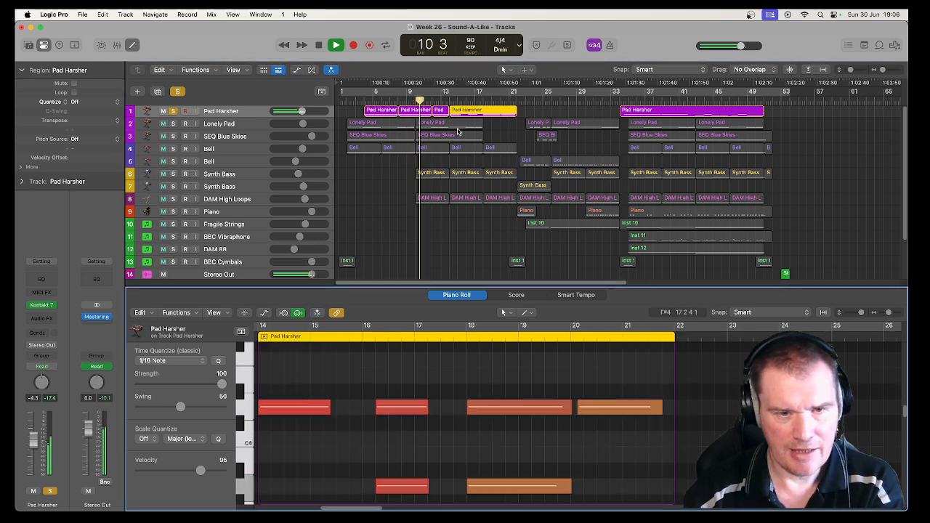
left_click(448, 102)
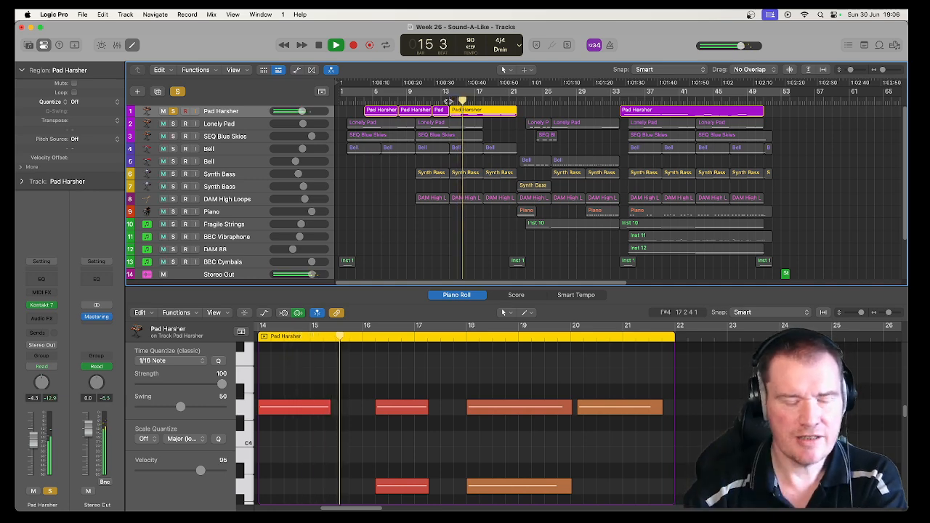
key("space")
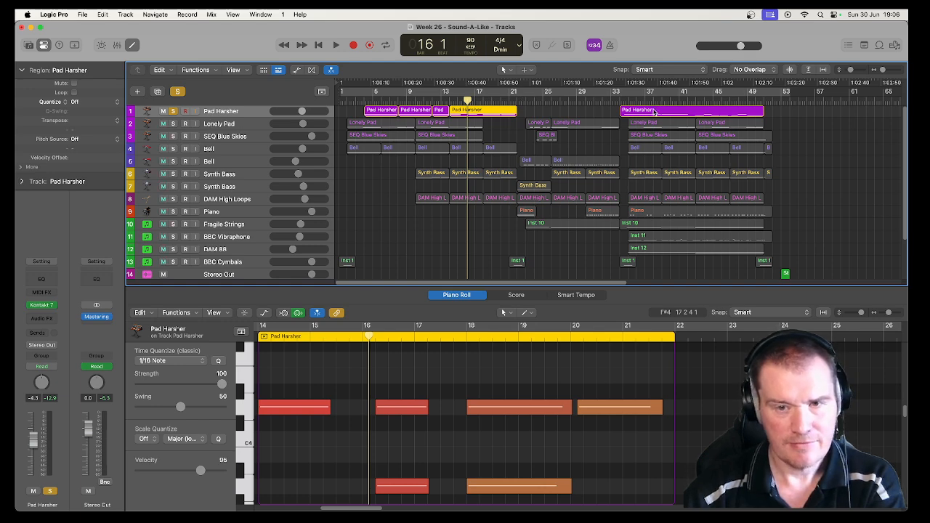
Step: Solo the Lonely Pad track in place of Pad Harsher, select it, and play it from bar 2
left_click(173, 124)
left_click(173, 111)
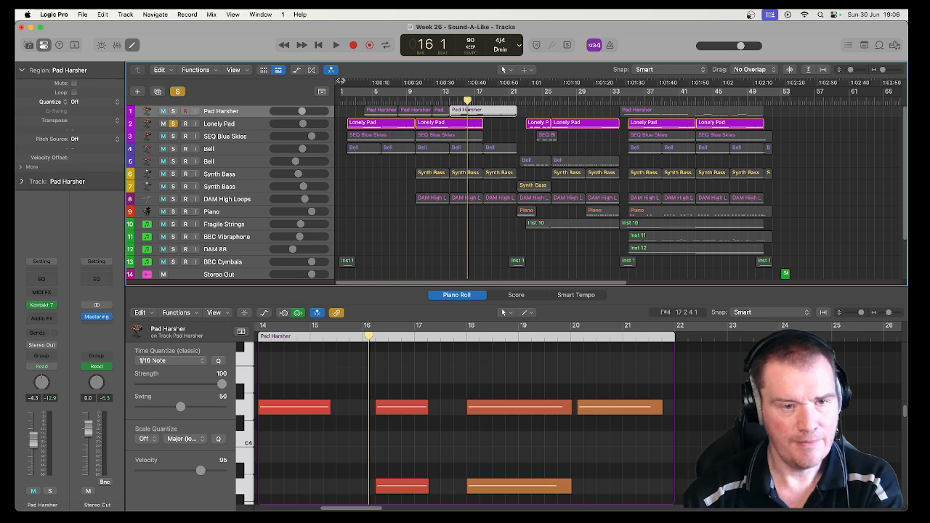
key("Return")
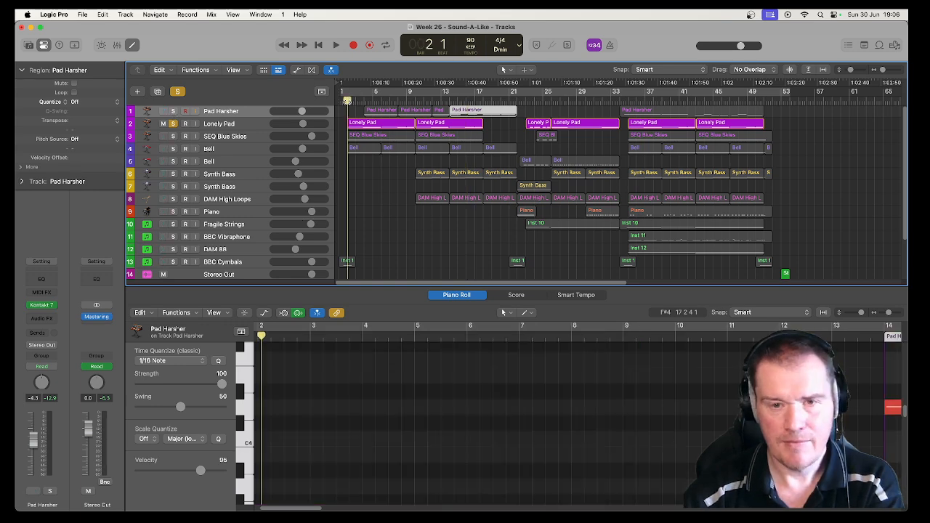
left_click(243, 127)
key("space")
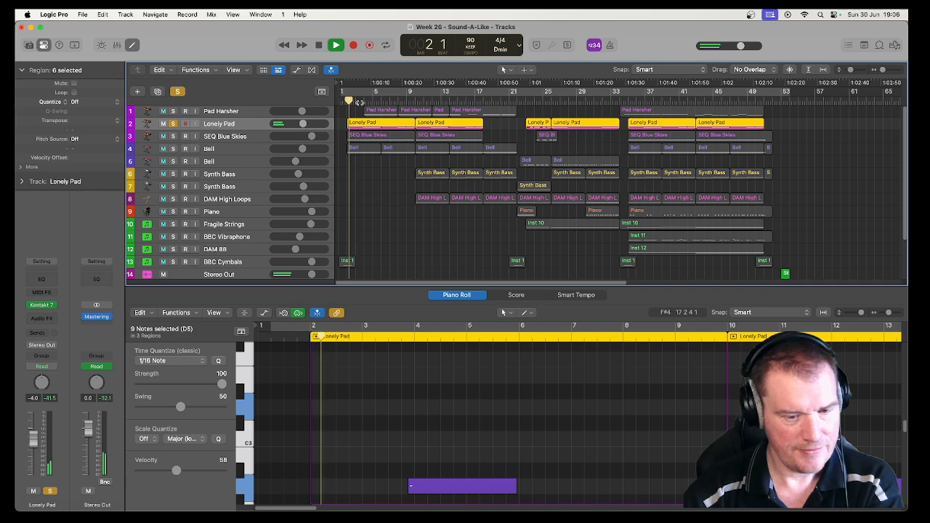
Step: View the Lonely Pad track's Arkhis patch in Kontakt 7, close the instrument, and stop playback
left_click(42, 305)
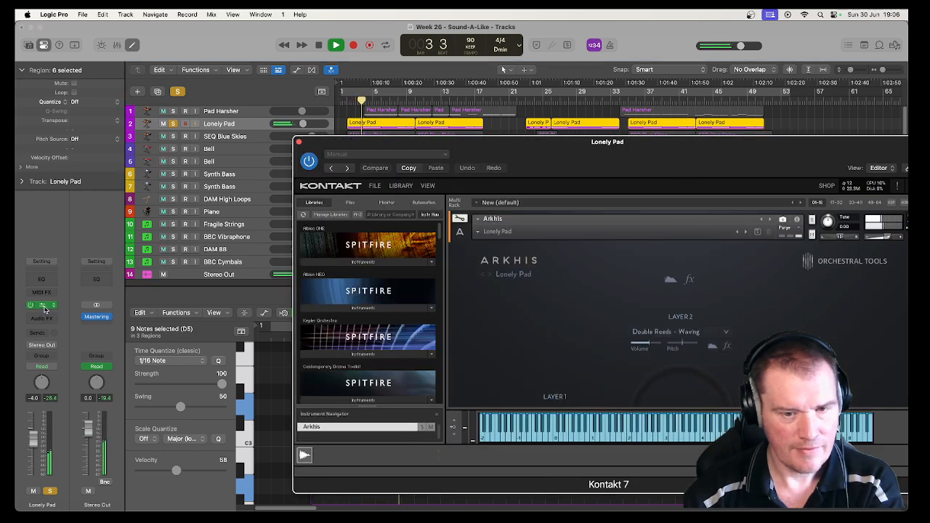
left_click_drag(476, 148, 277, 107)
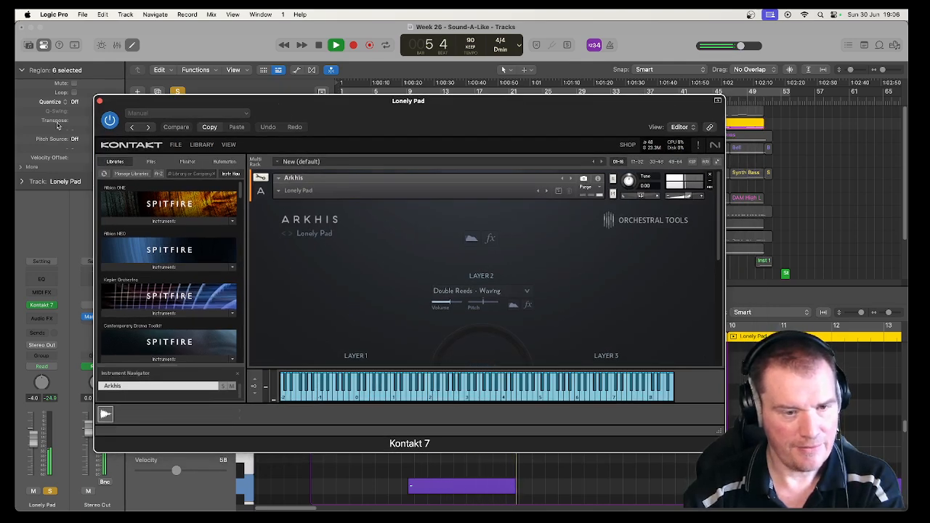
left_click(99, 102)
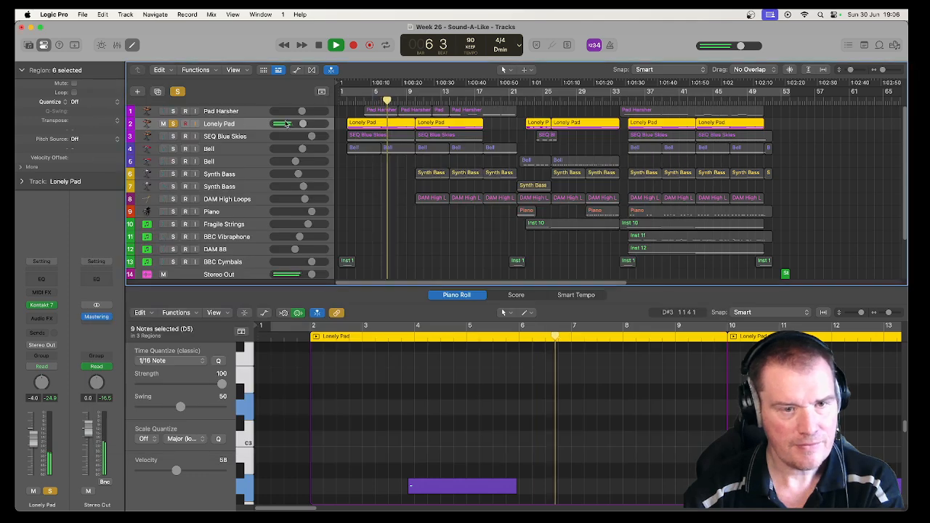
key("space")
Step: Solo and select the SEQ Blue Skies track in place of Lonely Pad, and view its Sequis patch in Kontakt 7
left_click(220, 138)
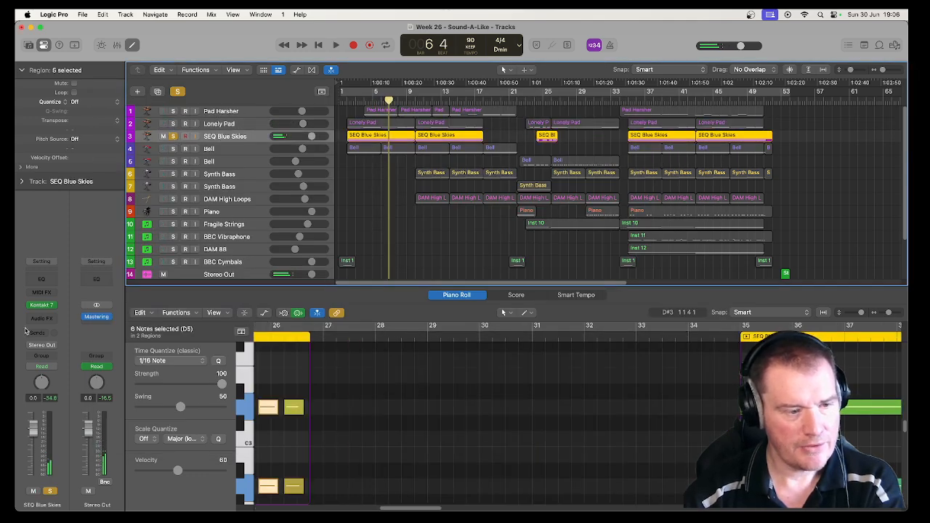
left_click(41, 305)
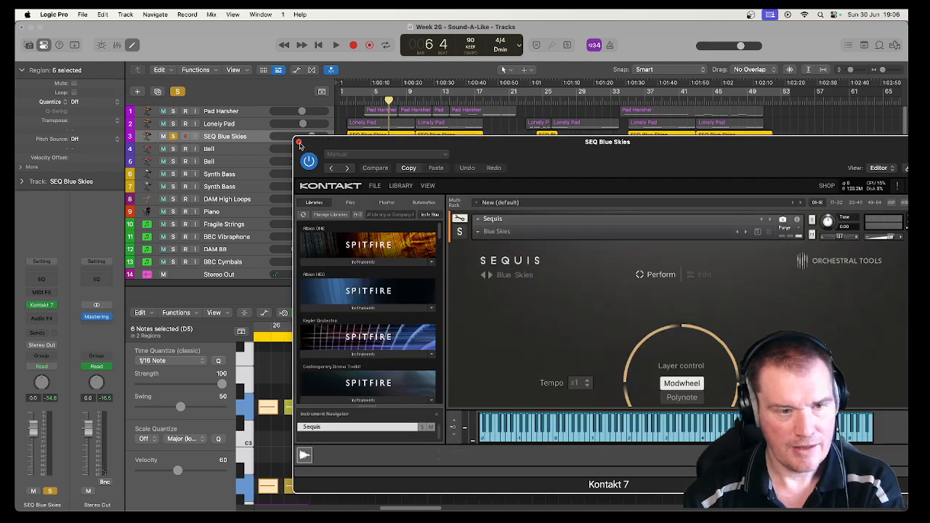
left_click(299, 143)
Step: Play the soloed SEQ Blue Skies part from bar 2 and stop after a few bars
key("Return")
key("space")
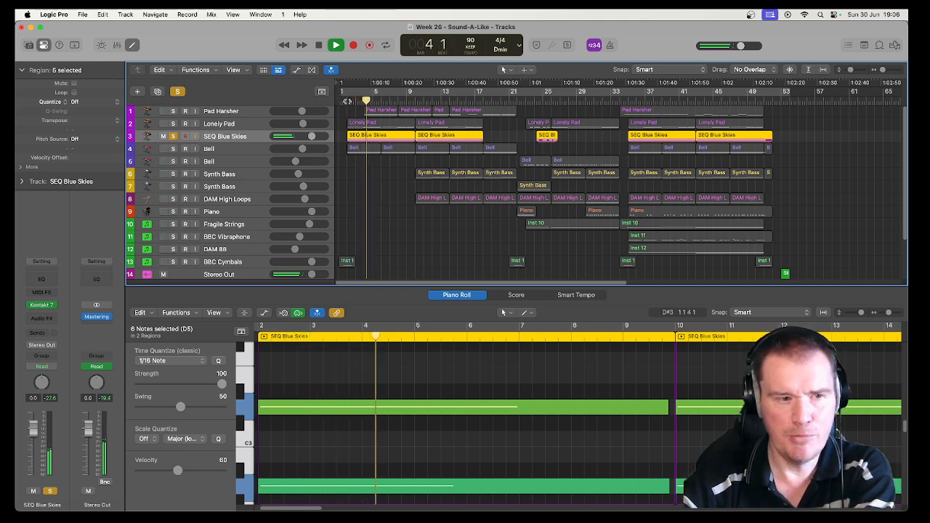
key("space")
Step: Solo and select the first Bell track in place of SEQ Blue Skies, with the playhead at bar 2
left_click(173, 137)
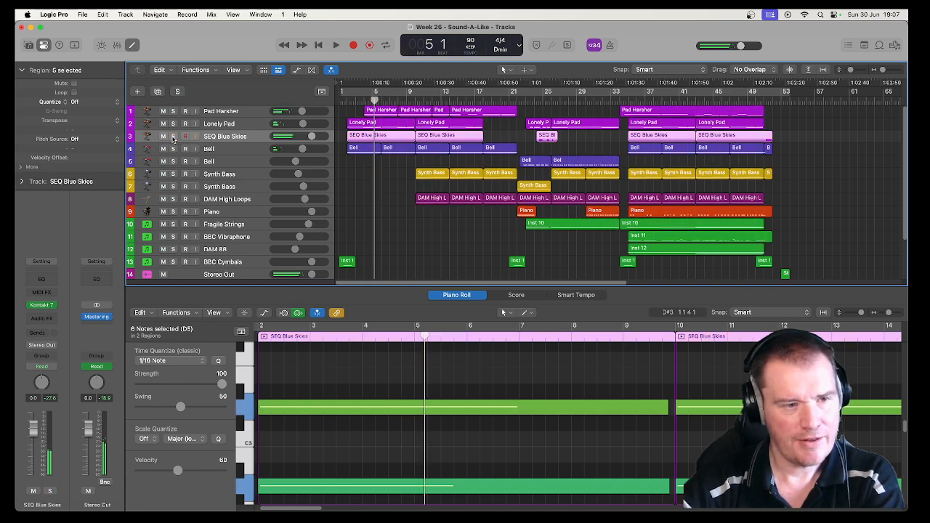
left_click(173, 149)
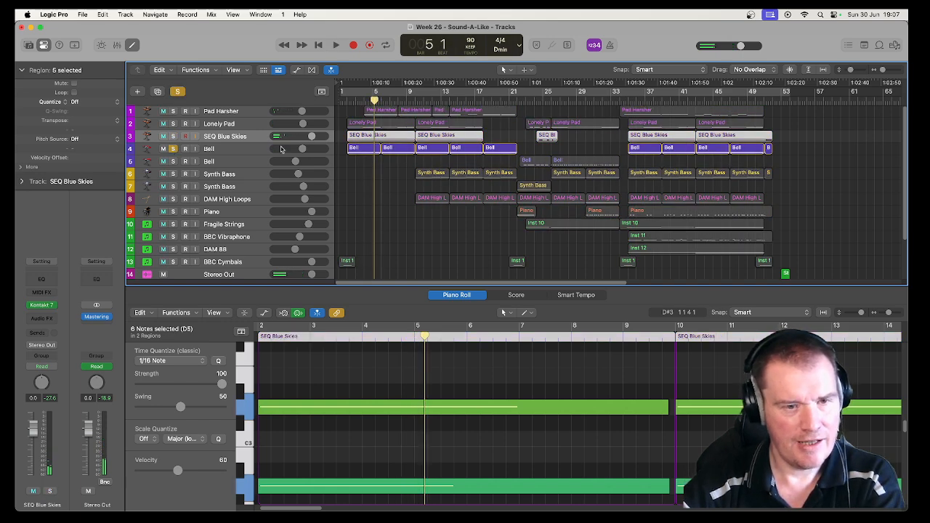
left_click(238, 152)
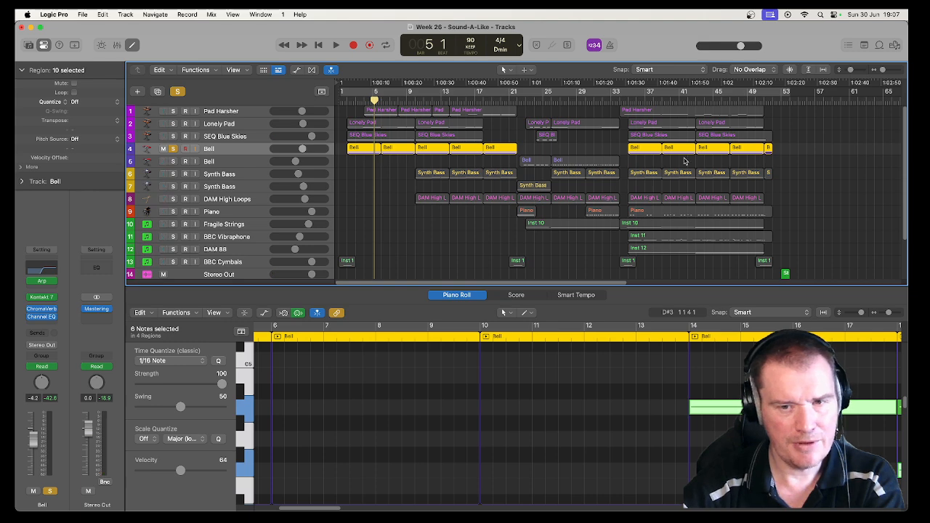
left_click(347, 100)
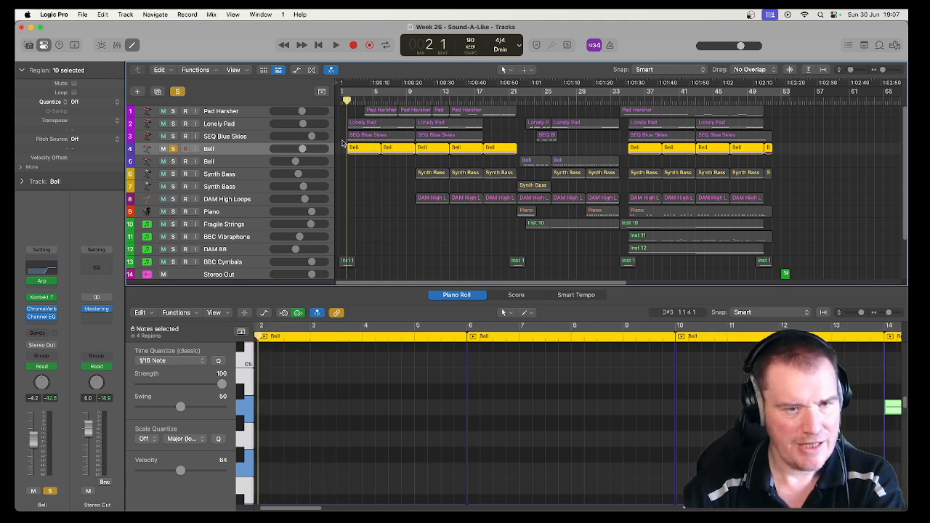
Step: View the first Bell track's Arpeggiator settings, and play the opening of its soloed part
left_click(41, 284)
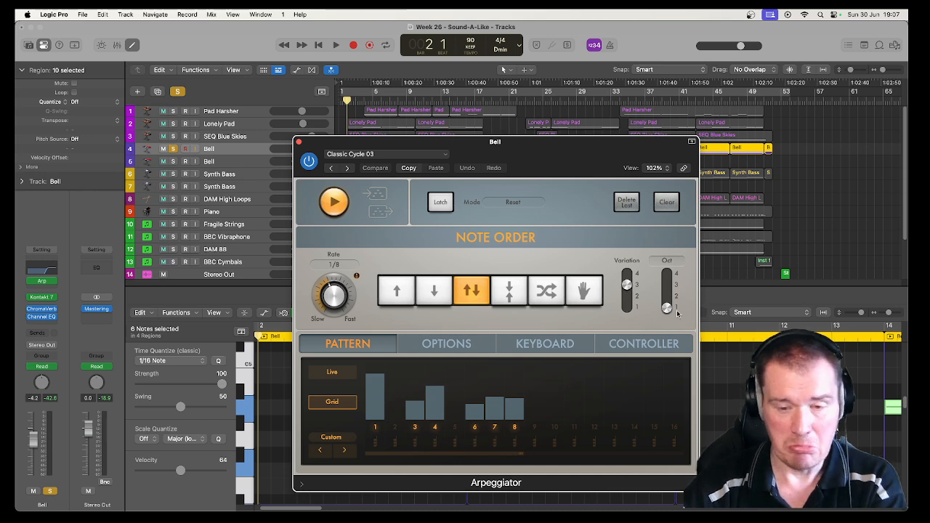
left_click(298, 141)
key("space")
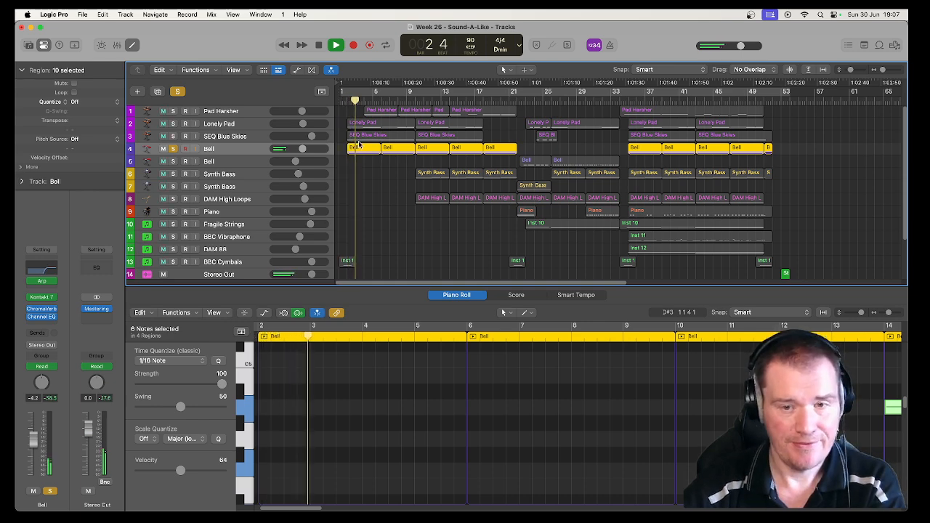
key("space")
Step: Place the playhead at bar 18, deselect the Bell notes, and fit all the track's regions in the Piano Roll
left_click(482, 97)
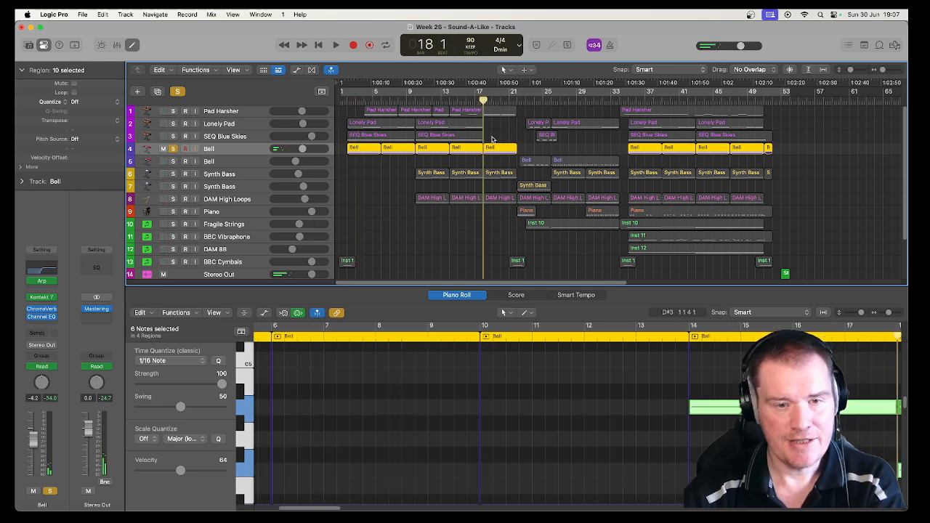
left_click(568, 435)
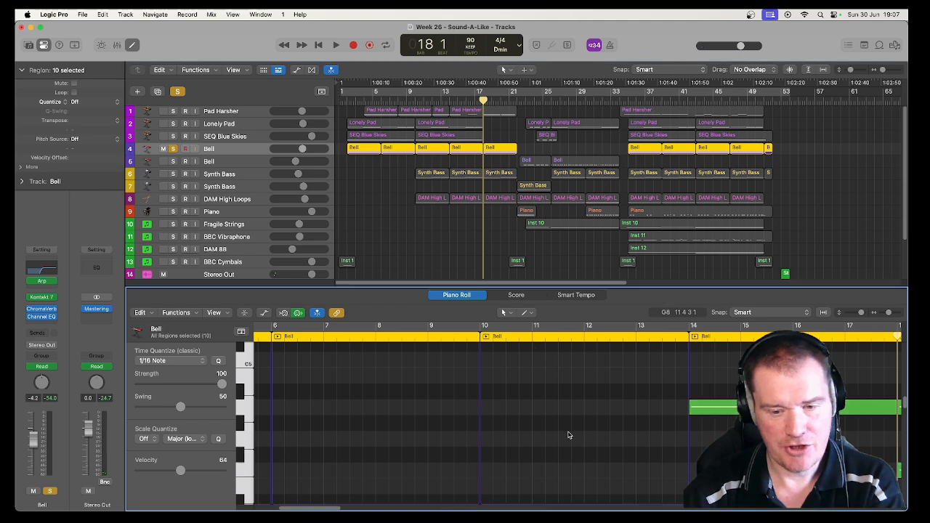
key("z")
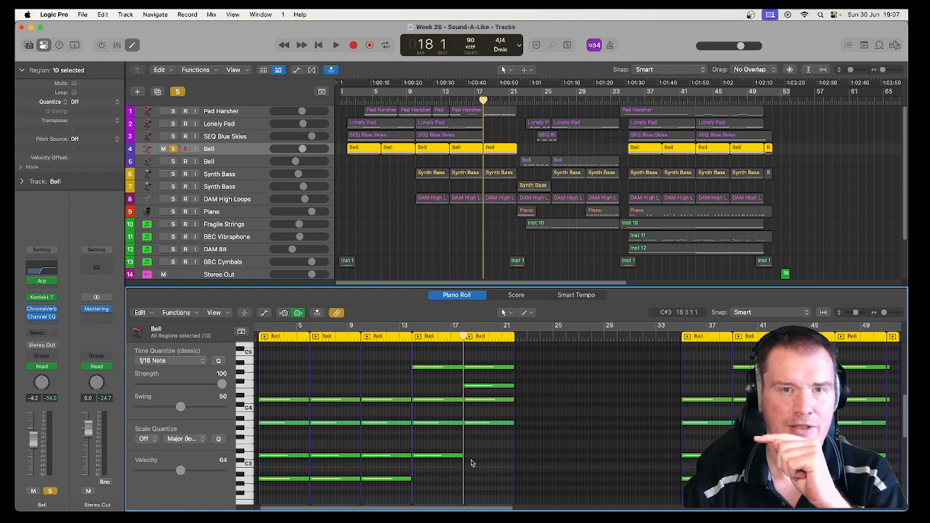
Step: Play the soloed first Bell part from about bar 15 and again from about bar 13
left_click(460, 99)
key("space")
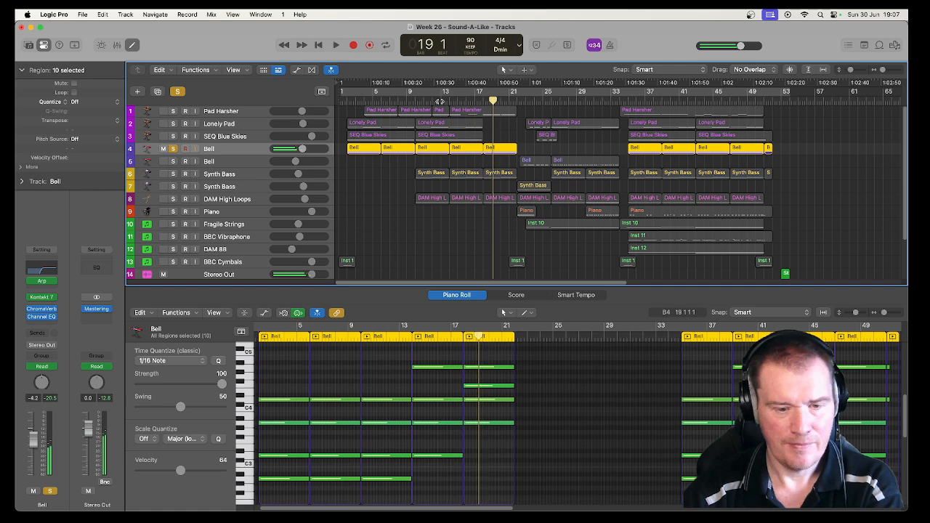
left_click(441, 101)
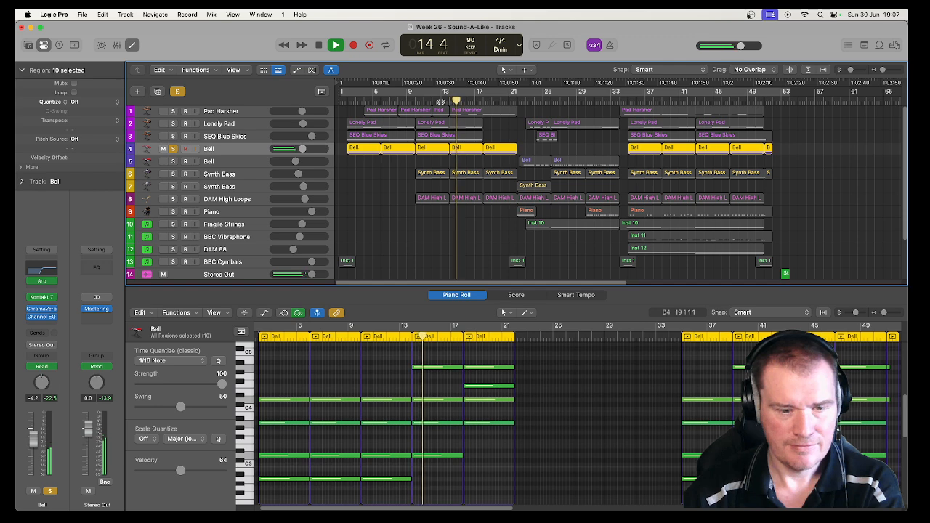
key("space")
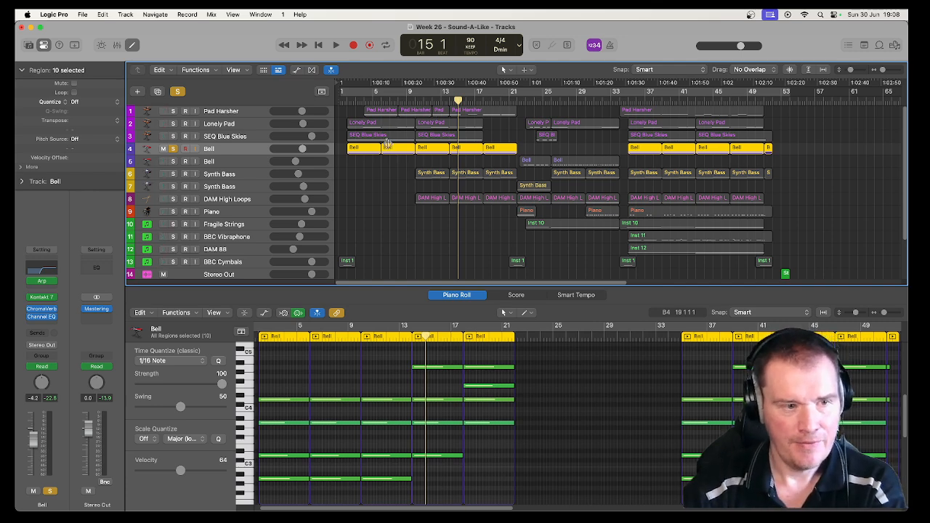
Step: Unsolo the first Bell track, then select and solo the second Bell track with the playhead at bar 22
left_click(172, 149)
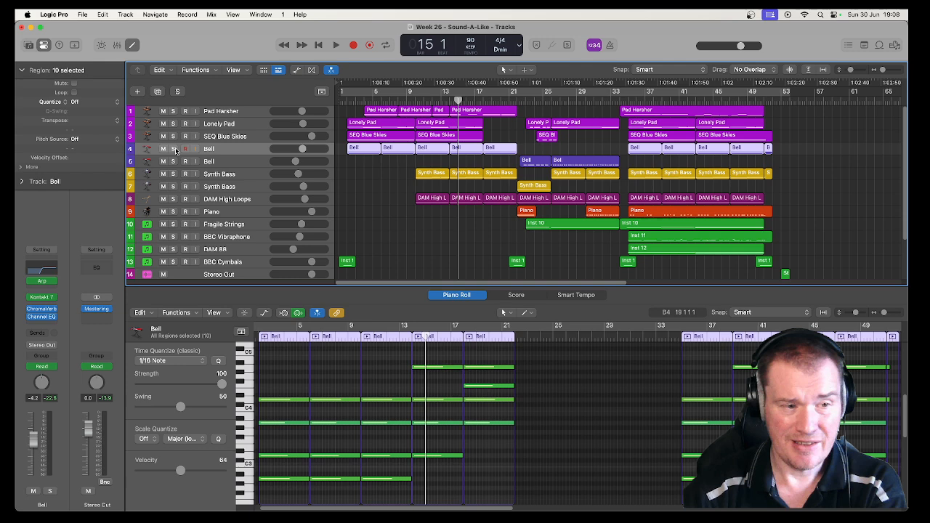
left_click(247, 162)
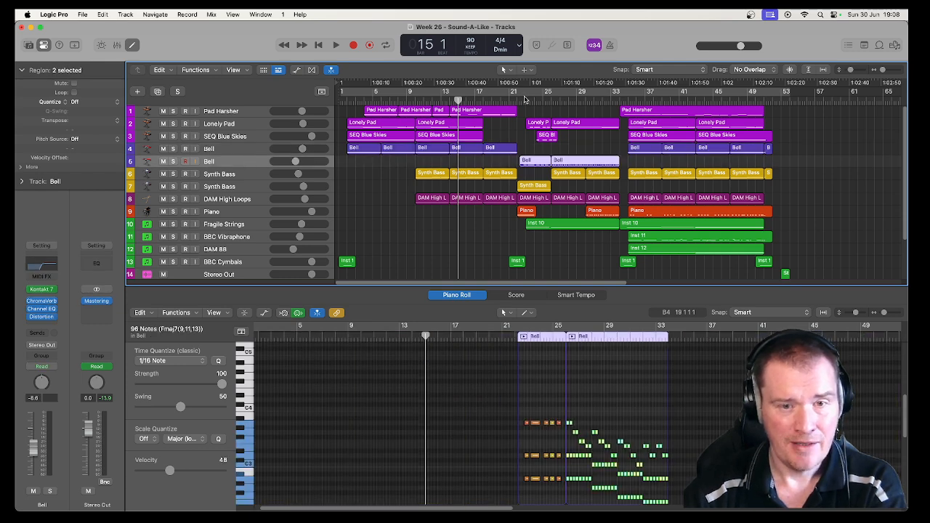
left_click(519, 99)
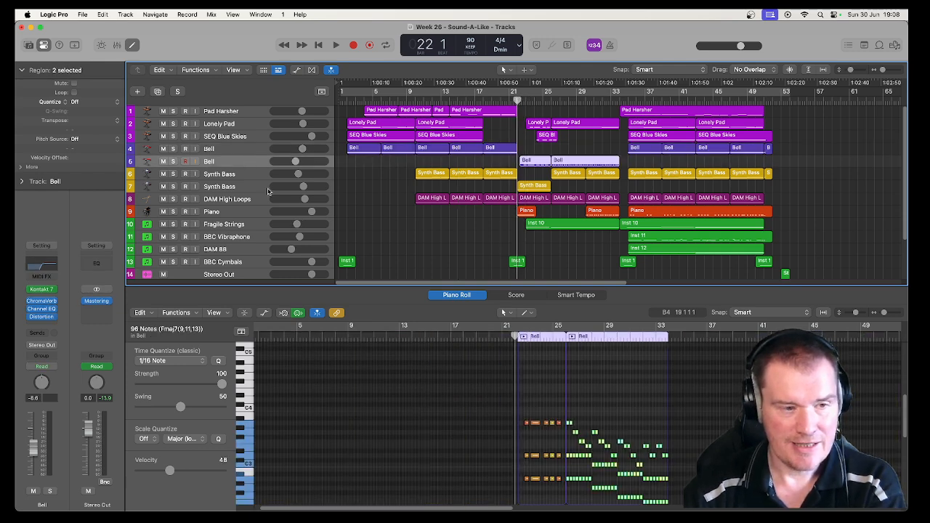
left_click(173, 161)
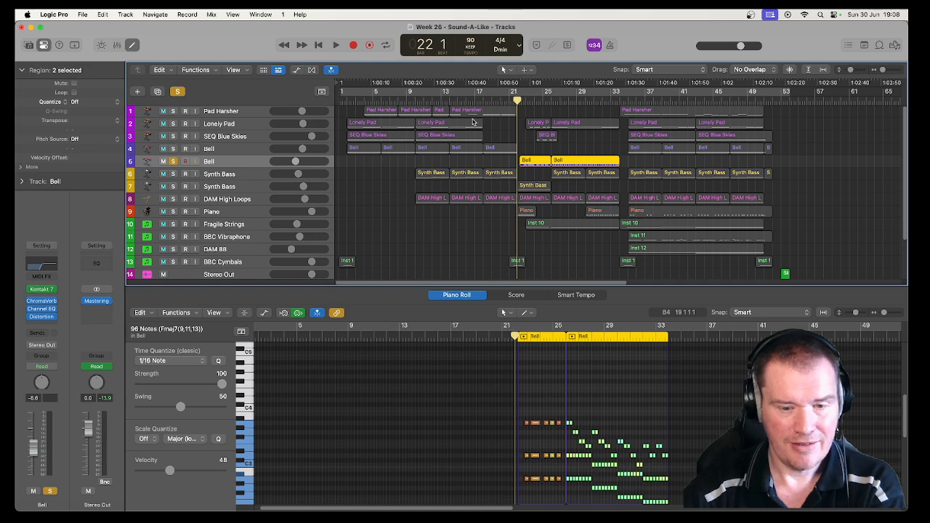
Step: Play the second Bell track's part from bar 22, stop playback, and unsolo the track
key("space")
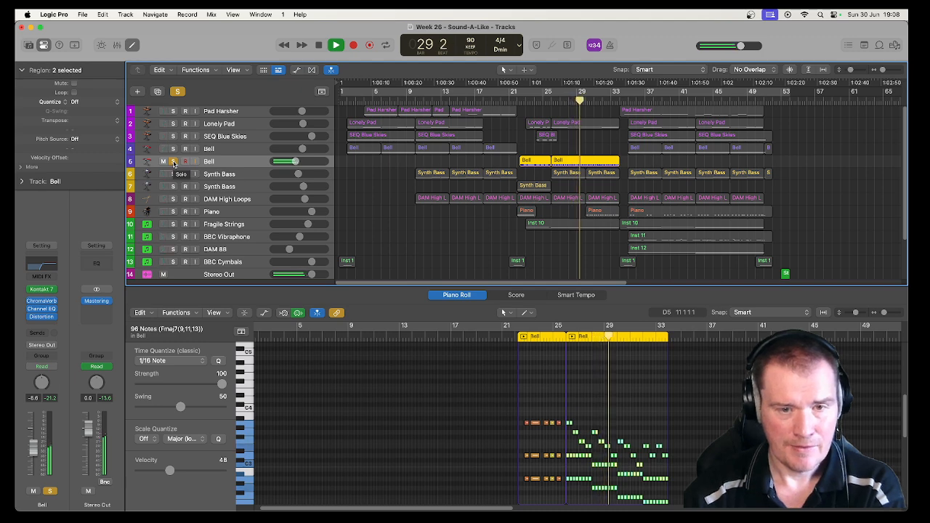
key("space")
left_click(174, 162)
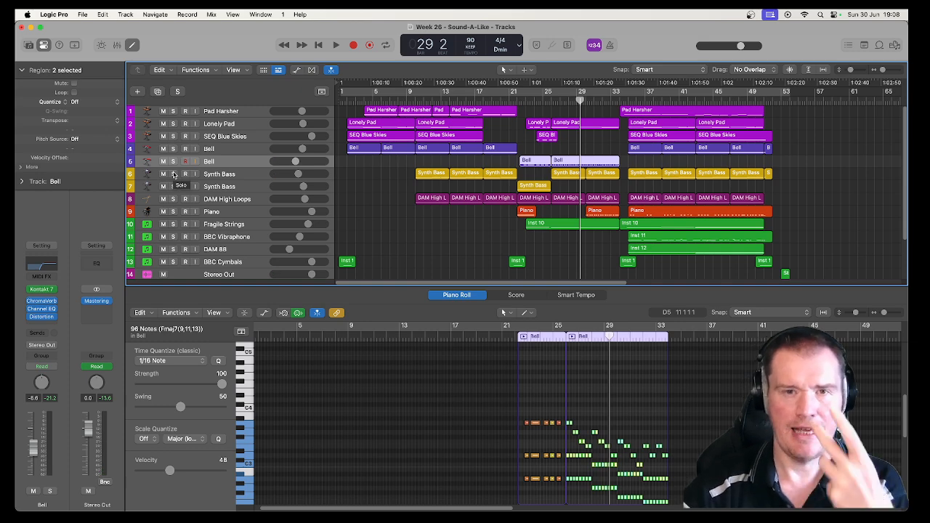
Step: Solo the first Synth Bass track, play it from bar 10, and display the notes of all its regions before stopping
left_click(174, 174)
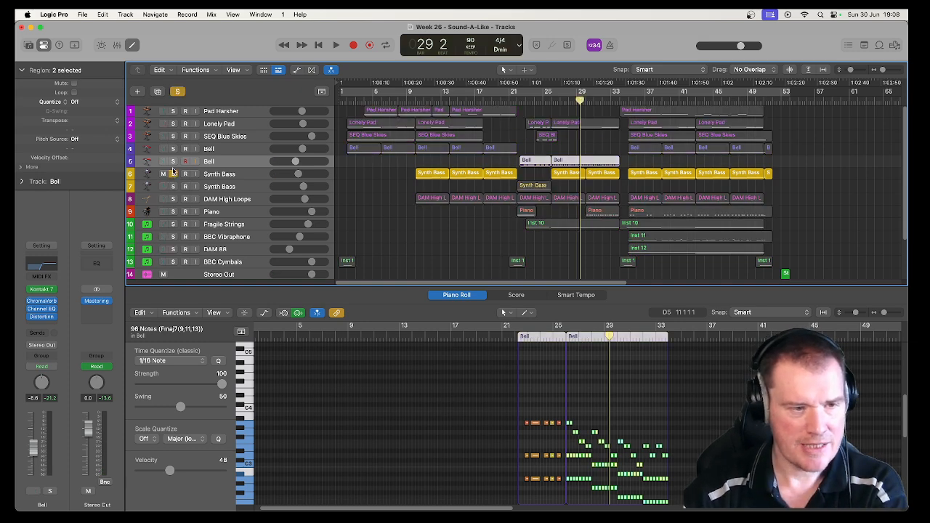
left_click(414, 98)
left_click(427, 172)
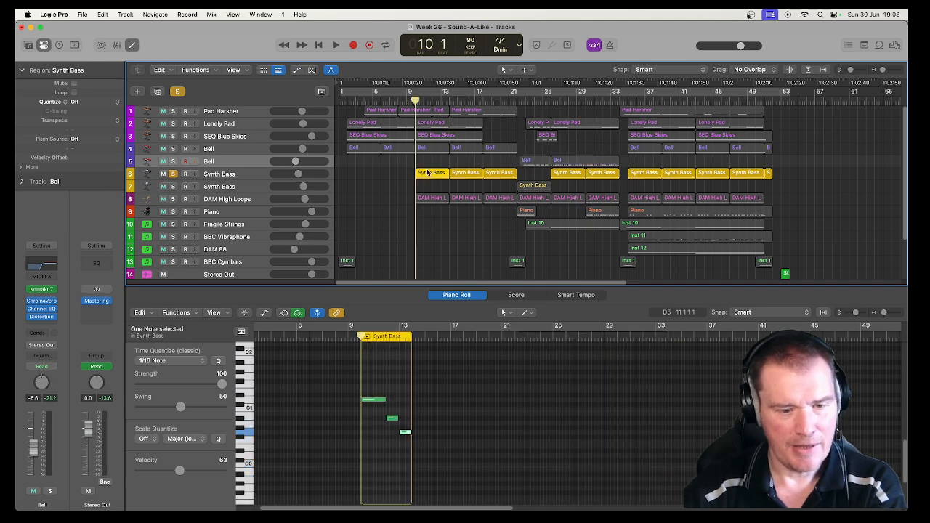
key("space")
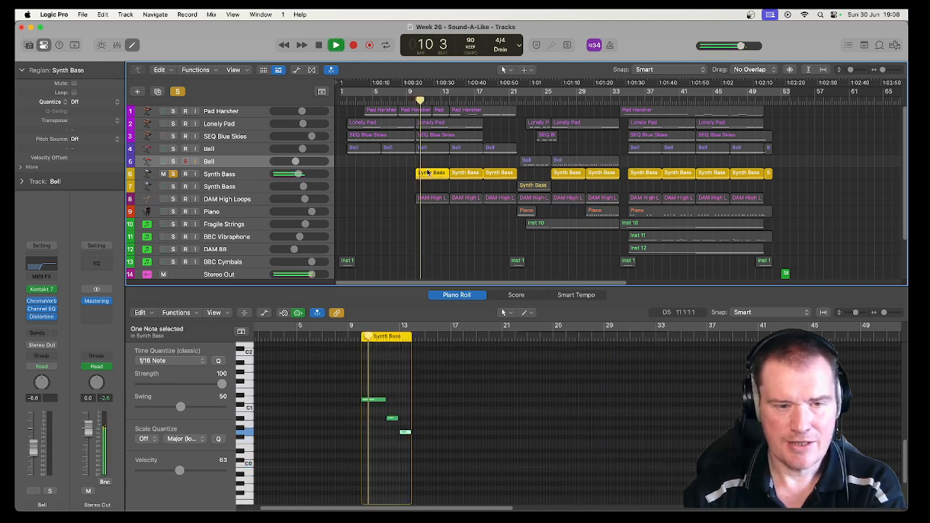
left_click(232, 176)
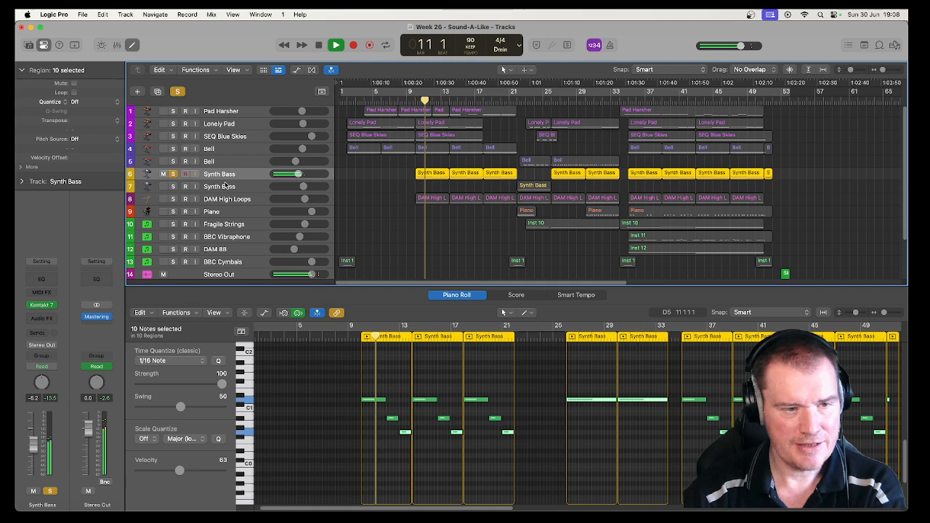
key("space")
Step: Check the first Synth Bass track's Kontakt 7 patch, close the instrument, and briefly play the track from bar 9
left_click(41, 305)
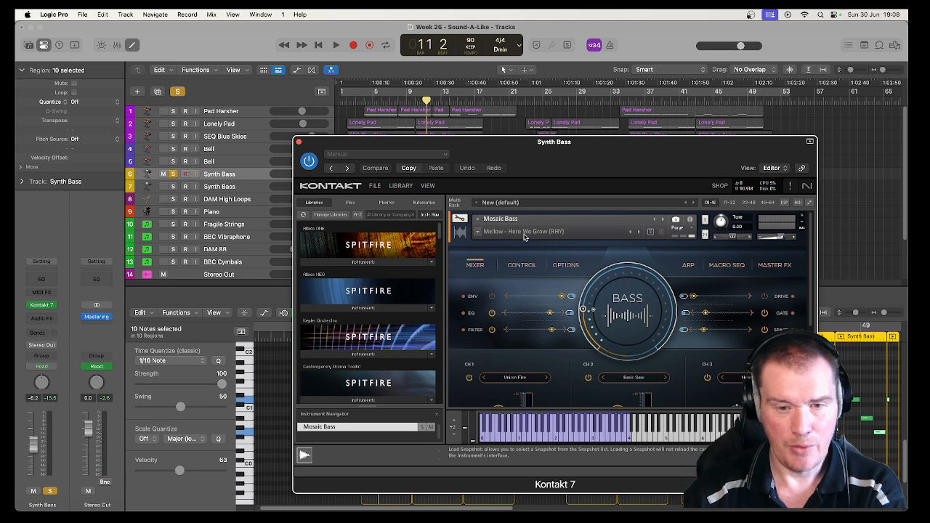
left_click(299, 142)
left_click(411, 101)
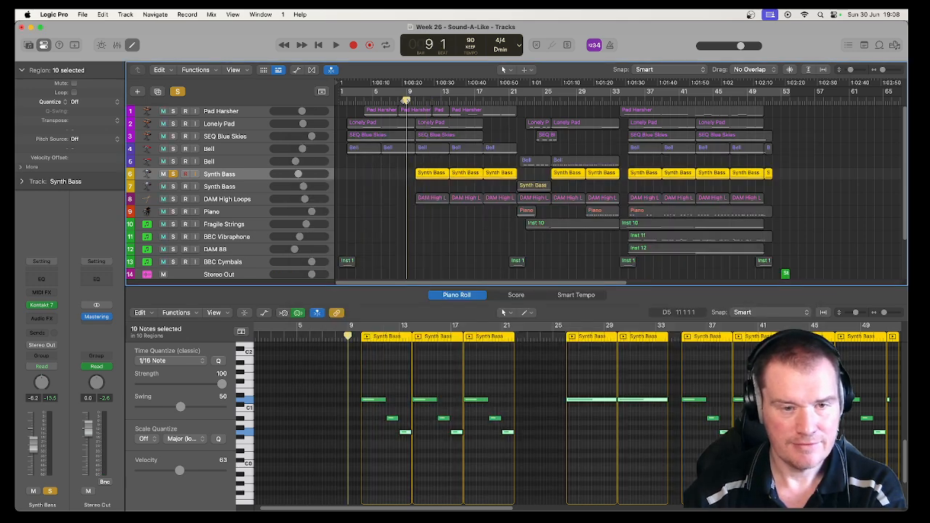
key("space")
key("space")
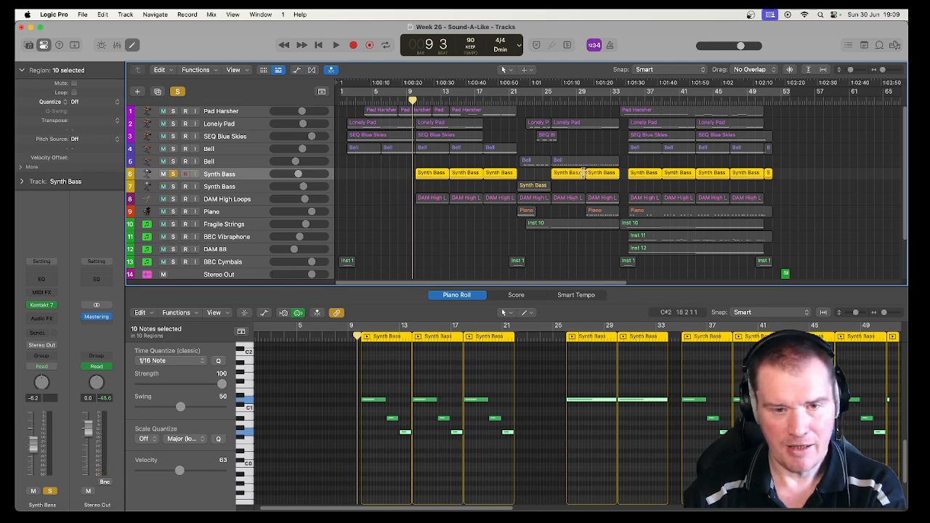
Step: Switch the solo to the second Synth Bass track, play its part from bar 22, stop, and unsolo it
left_click(517, 99)
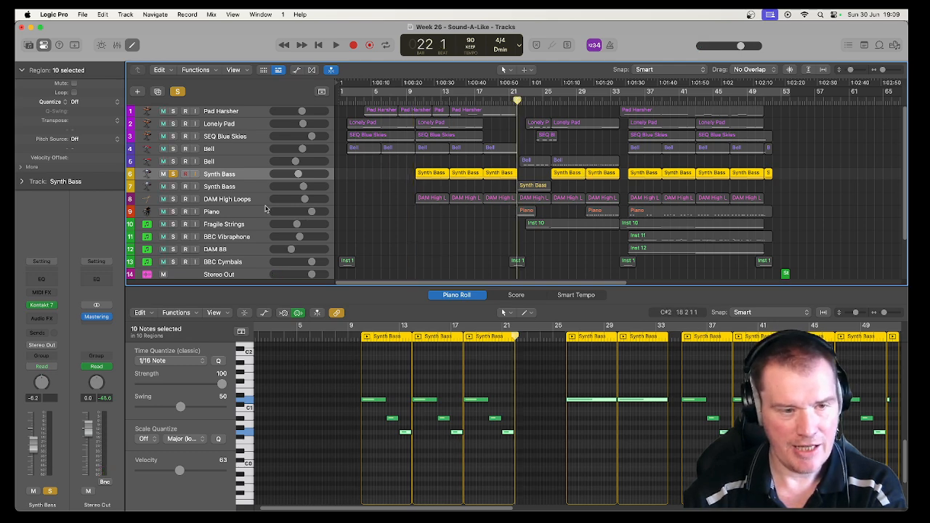
left_click(240, 190)
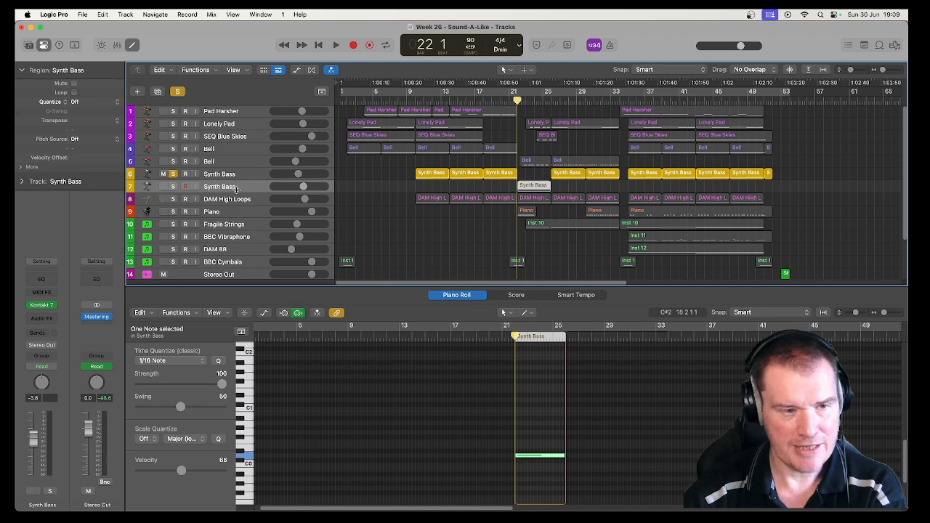
left_click(173, 175)
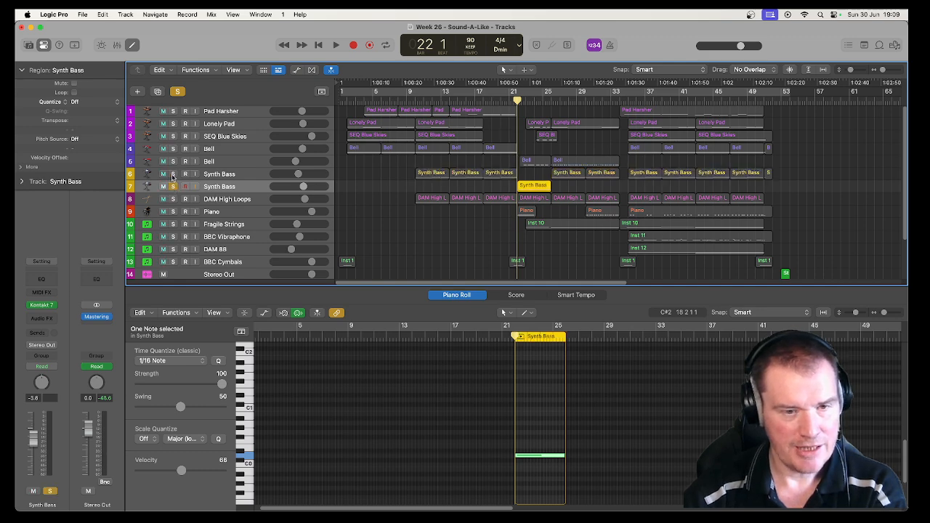
key("space")
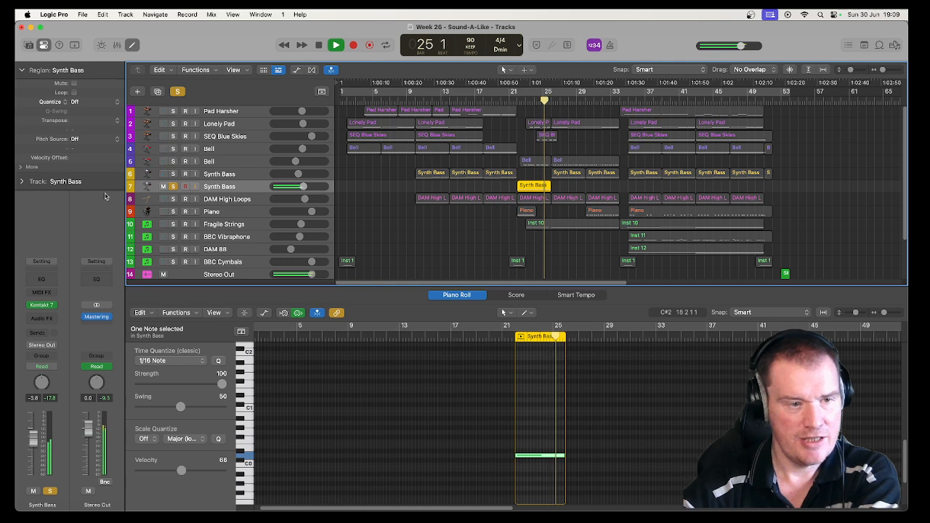
key("space")
left_click(173, 186)
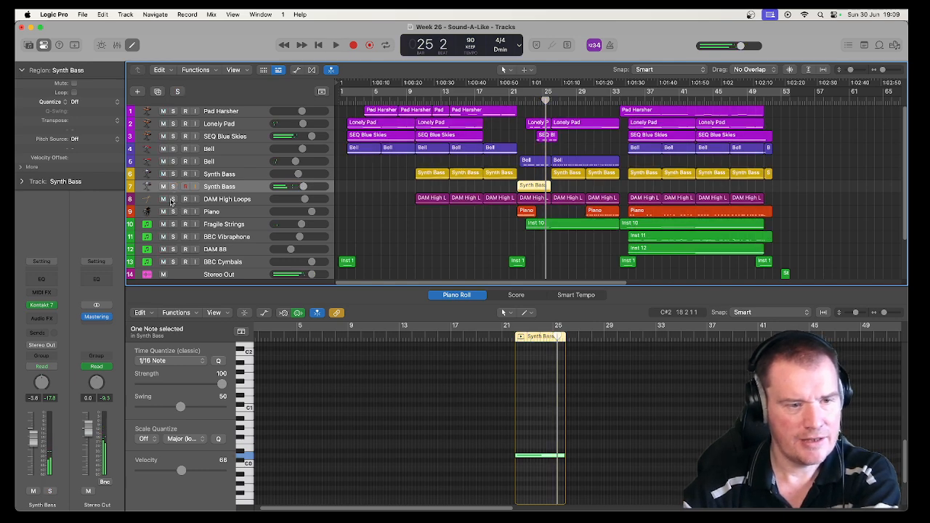
Step: Select and solo the DAM High Loops track, and start playing it from bar 9
left_click(178, 203)
left_click(173, 199)
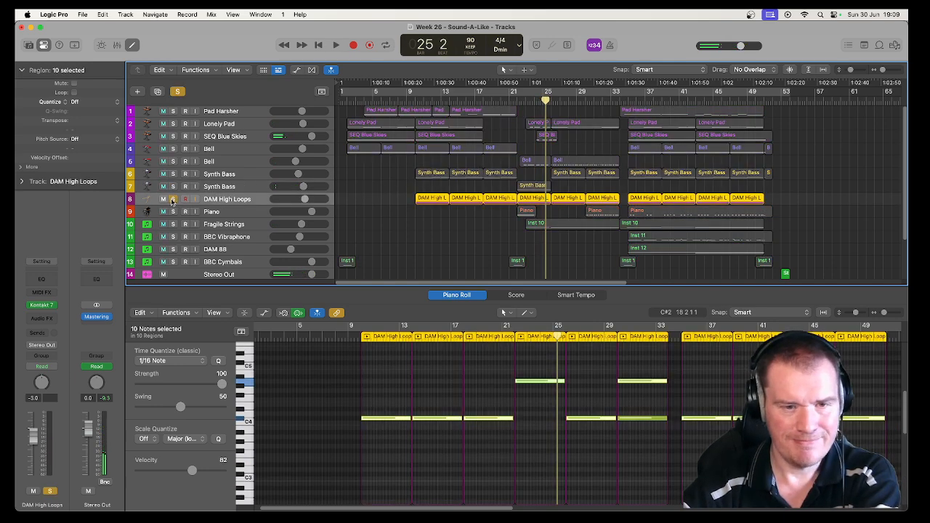
left_click(412, 100)
key("space")
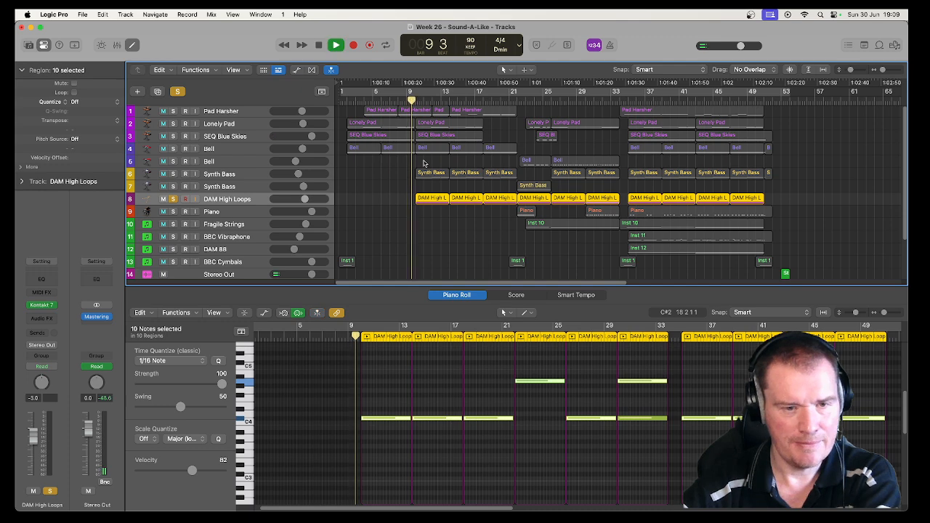
Step: Examine the first DAM High Loops region's note and those of the whole track, continue listening from bar 22, and stop playback
left_click(435, 198)
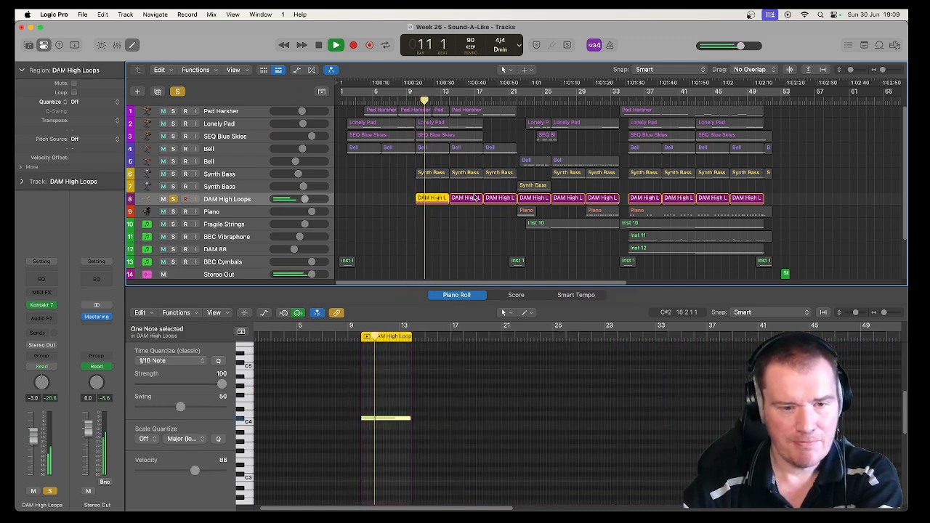
left_click(240, 201)
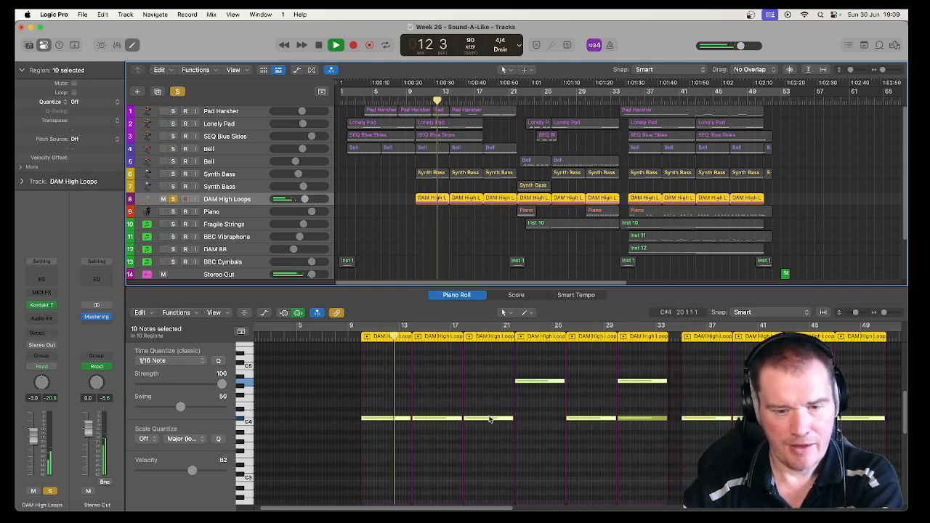
left_click(516, 101)
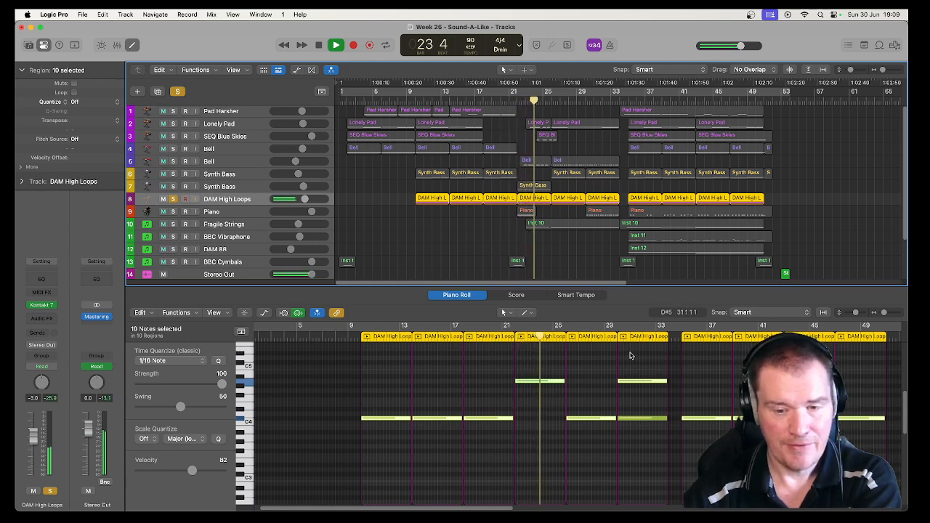
key("space")
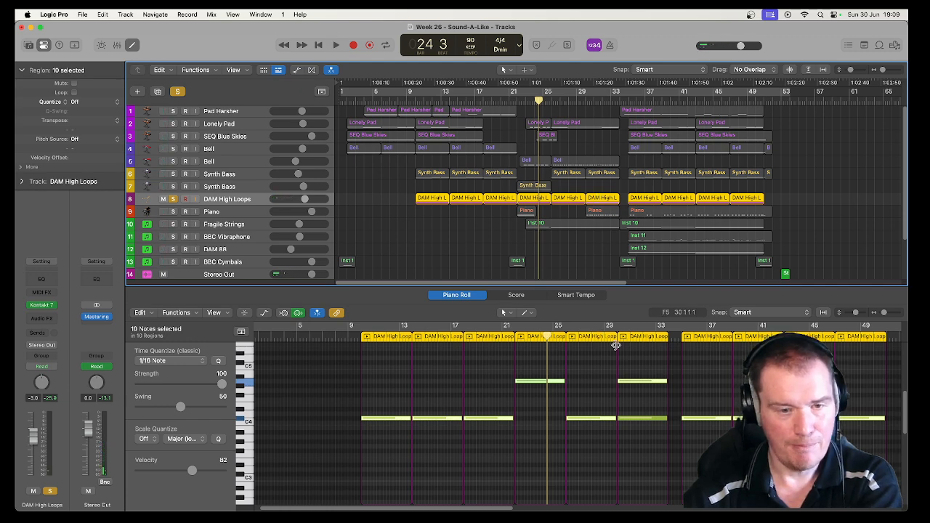
Step: Switch the solo from DAM High Loops to the Piano track and play it from bar 22
left_click(243, 215)
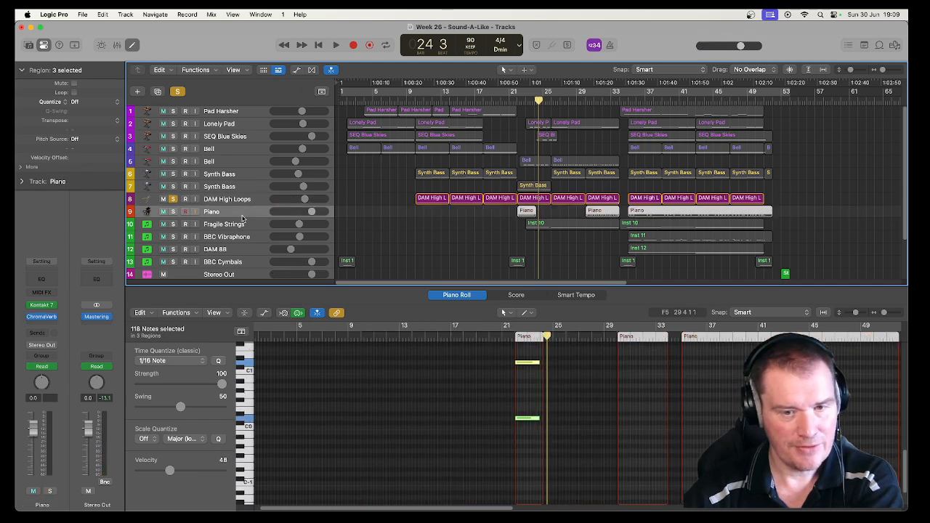
left_click(173, 211)
left_click(173, 199)
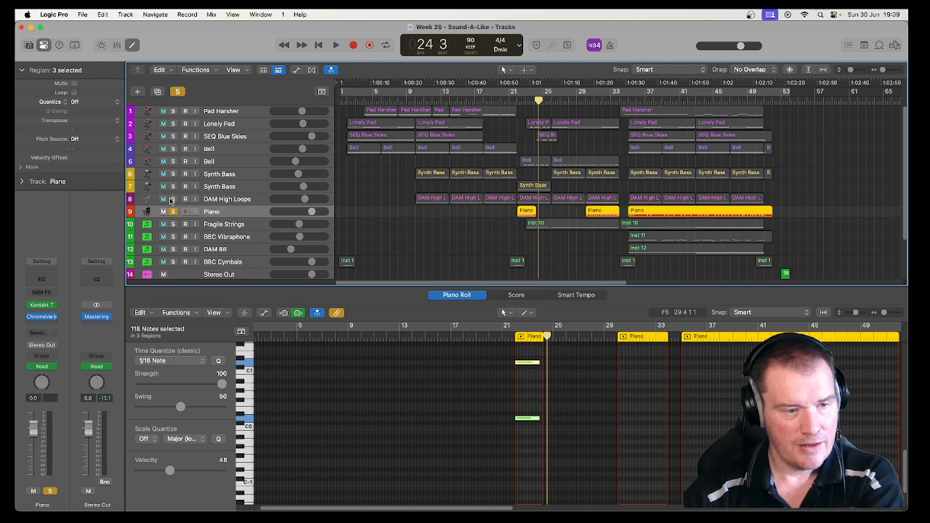
left_click(517, 102)
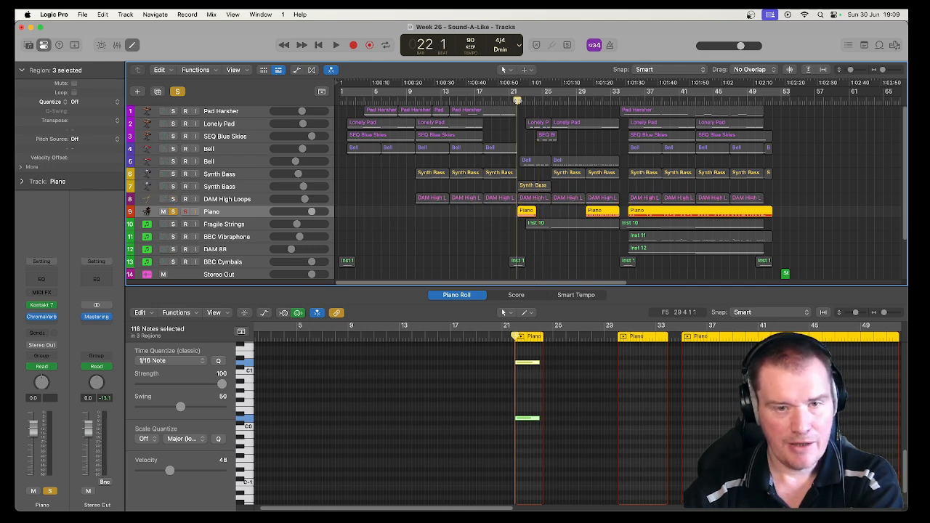
key("space")
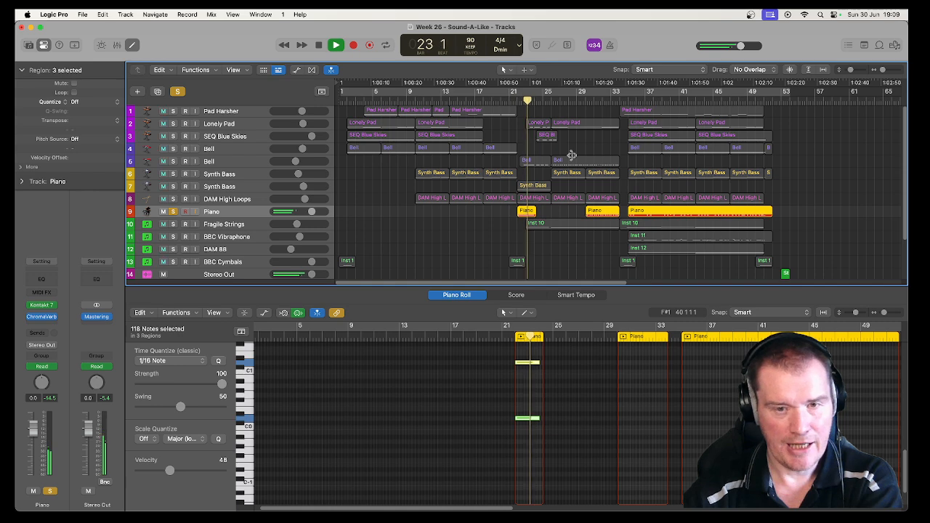
Step: Play the Piano part from bar 30 while examining the notes of its second and third regions, stop playback, and unsolo the track
left_click(585, 100)
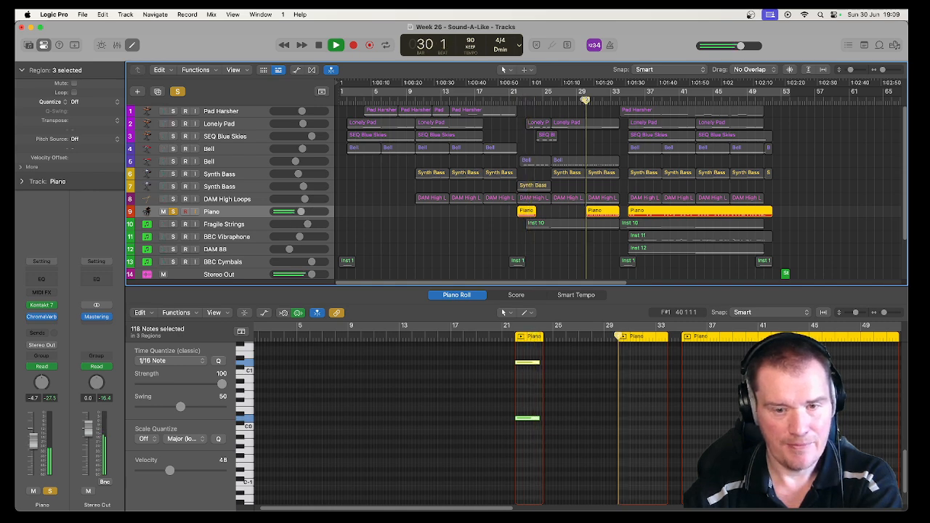
left_click(597, 211)
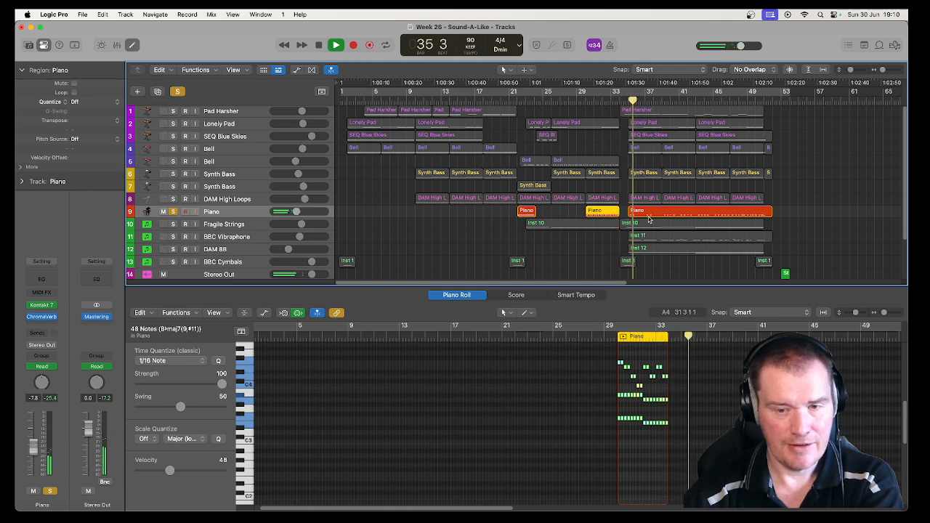
left_click(650, 210)
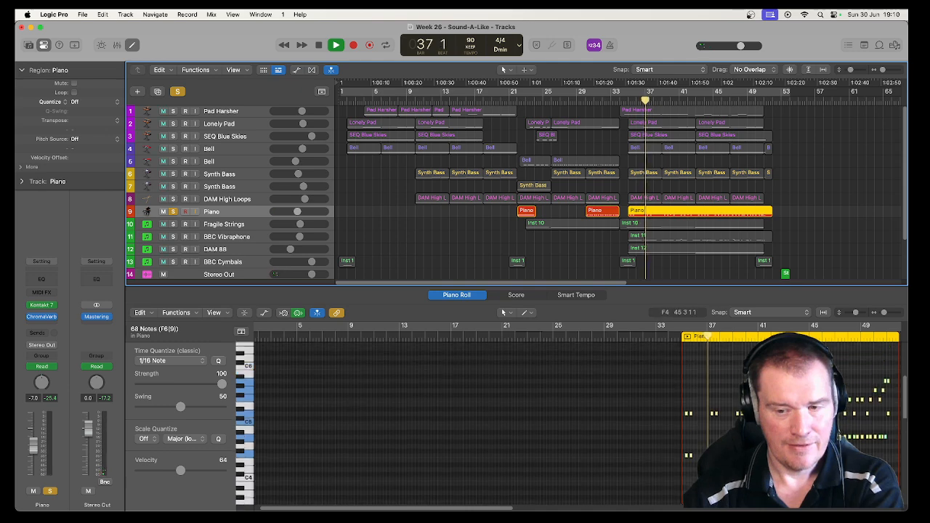
key("space")
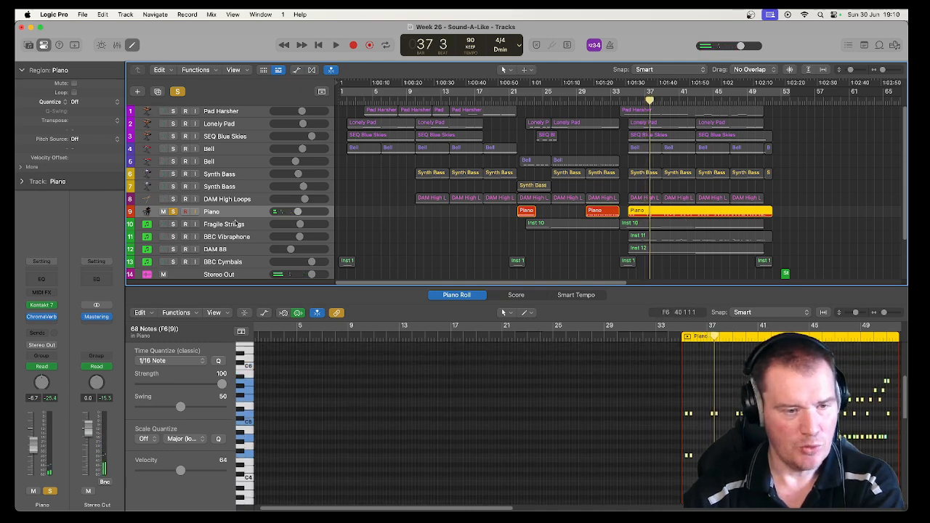
left_click(172, 212)
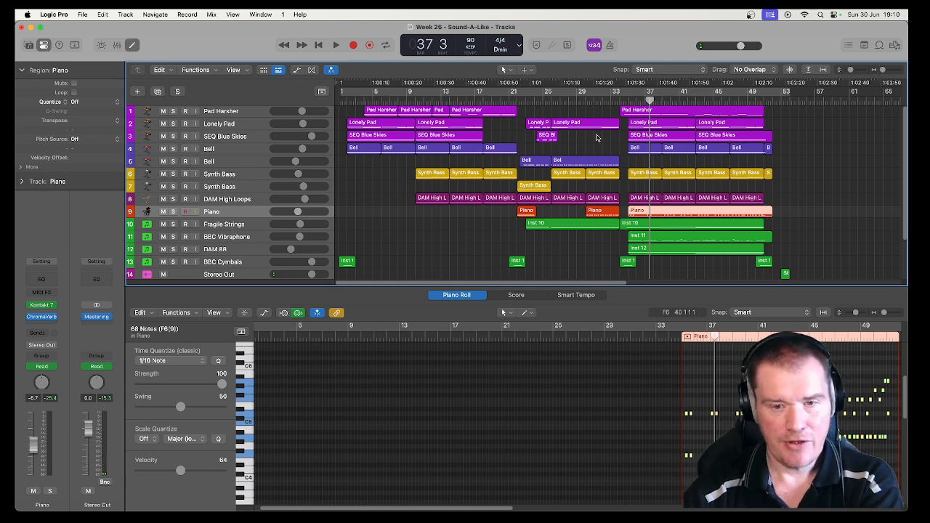
Step: Select and solo the Fragile Strings track and play its part from bar 23
left_click(617, 97)
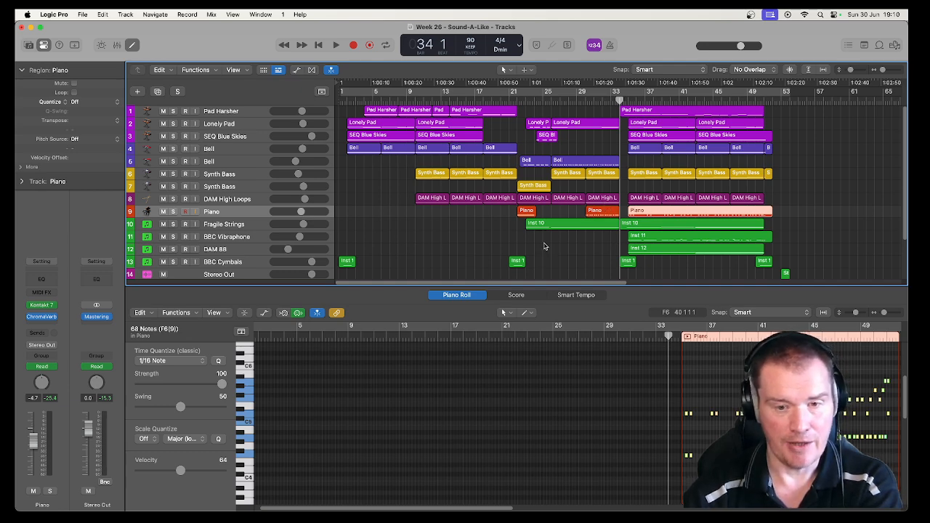
left_click(226, 227)
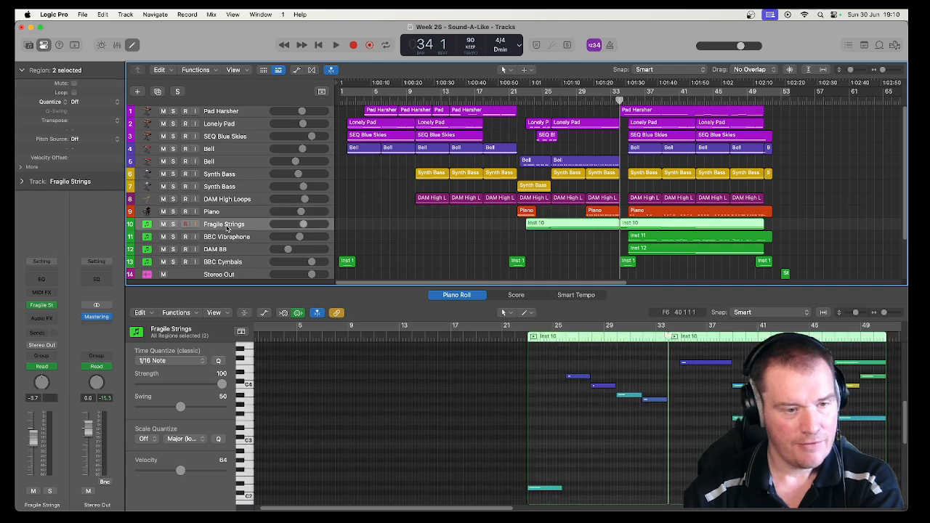
left_click(523, 100)
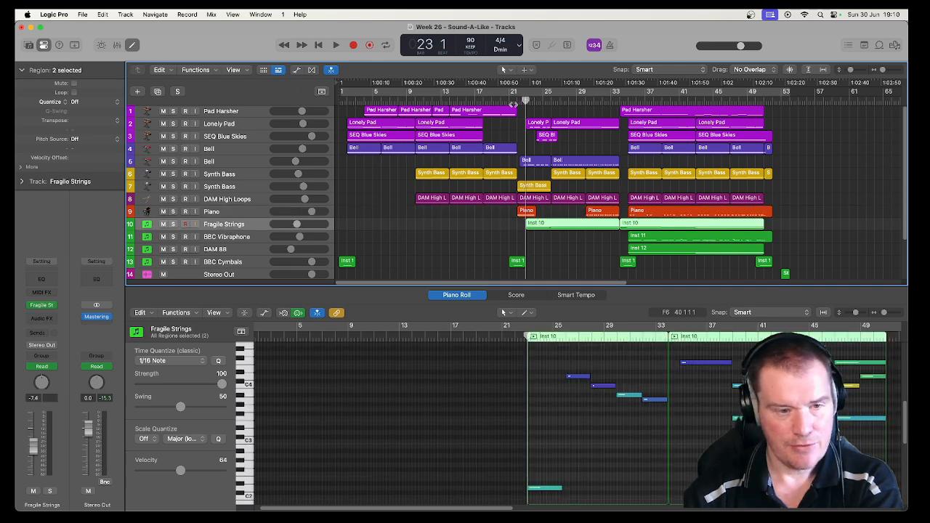
left_click(173, 225)
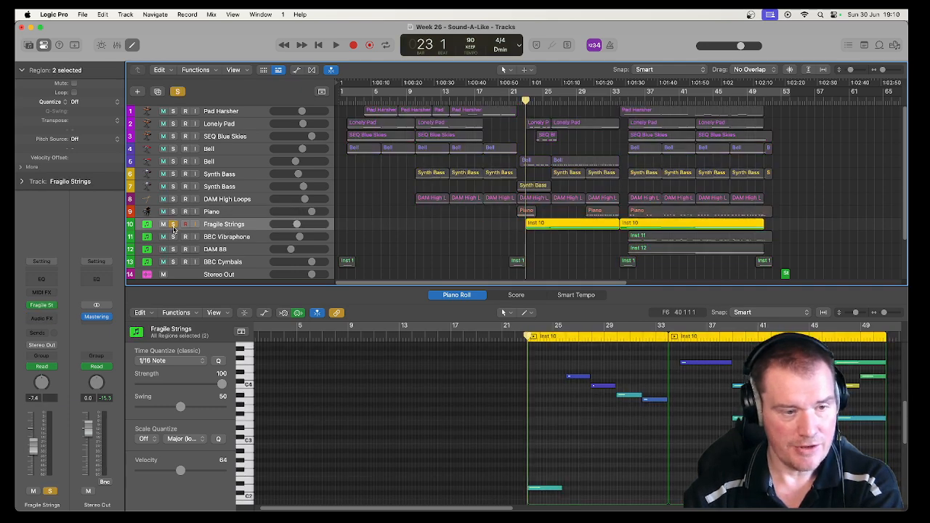
key("space")
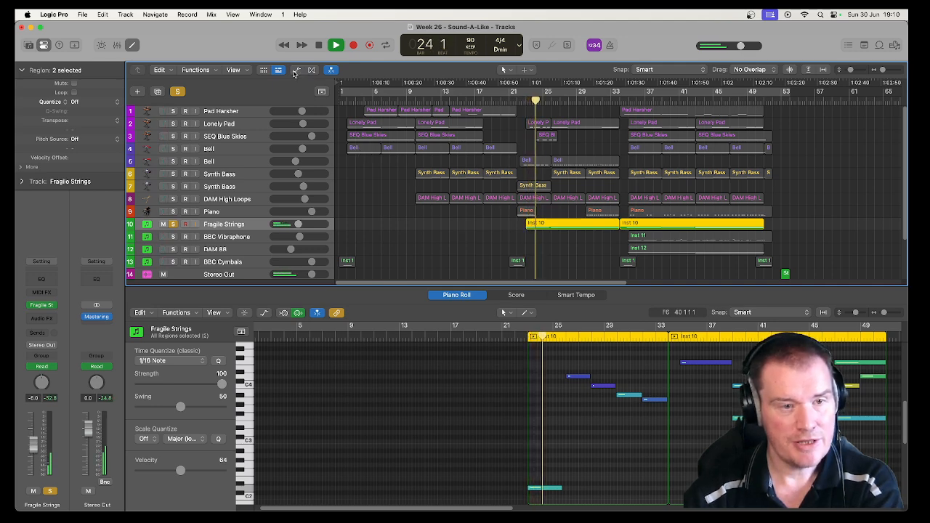
Step: Show track automation, examine the Fragile Strings volume curve during playback, stop, and return to the first tracks' automation lanes
key("a")
scroll(407, 144, "down", 1)
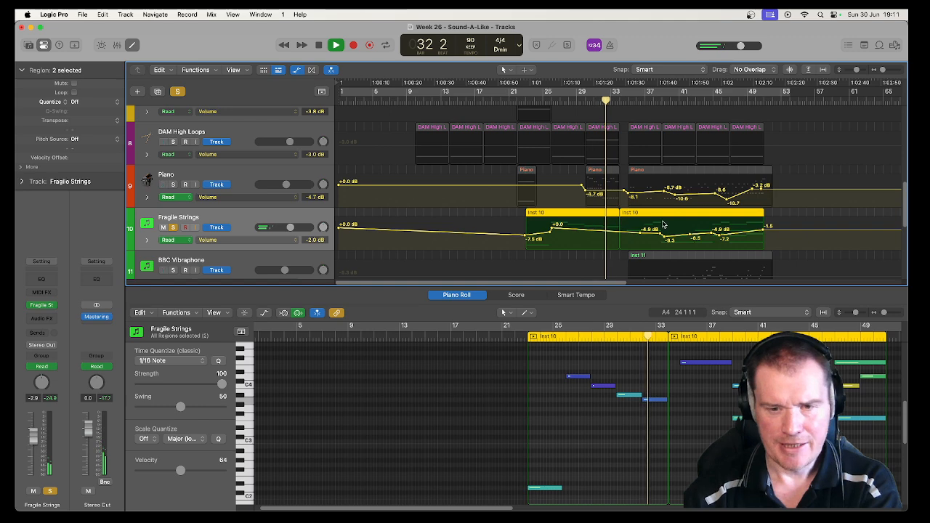
key("space")
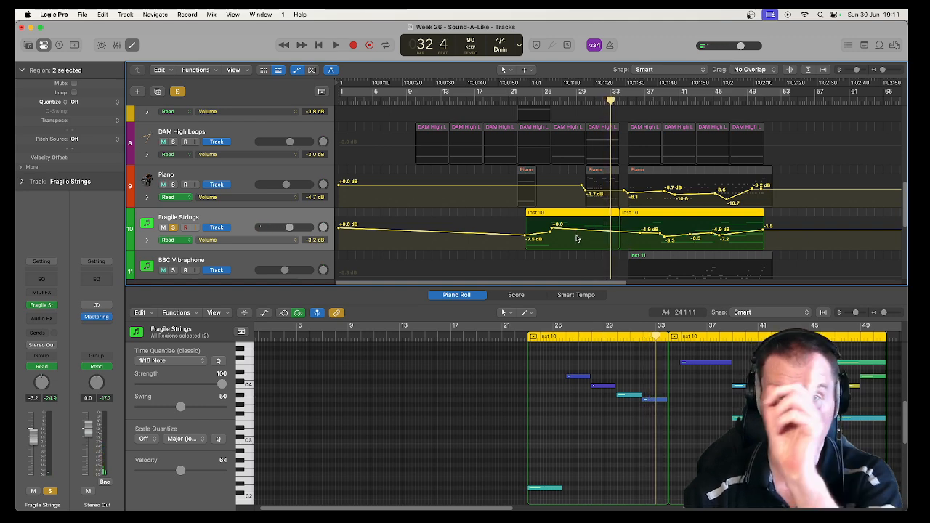
scroll(576, 238, "up", 10)
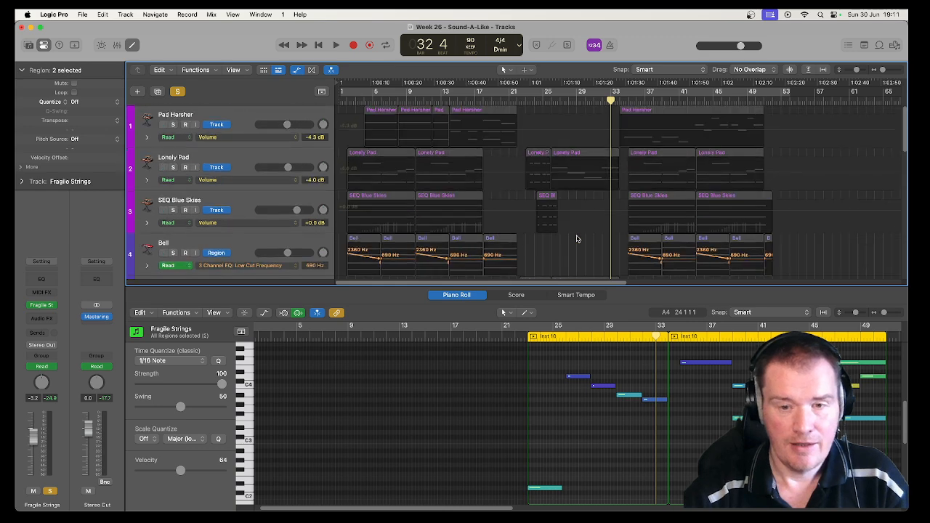
Step: Examine the volume automation of the lower tracks, zooming in on the DAM 88 curve and the Stereo Out fade at the song's end
scroll(576, 240, "down", 2)
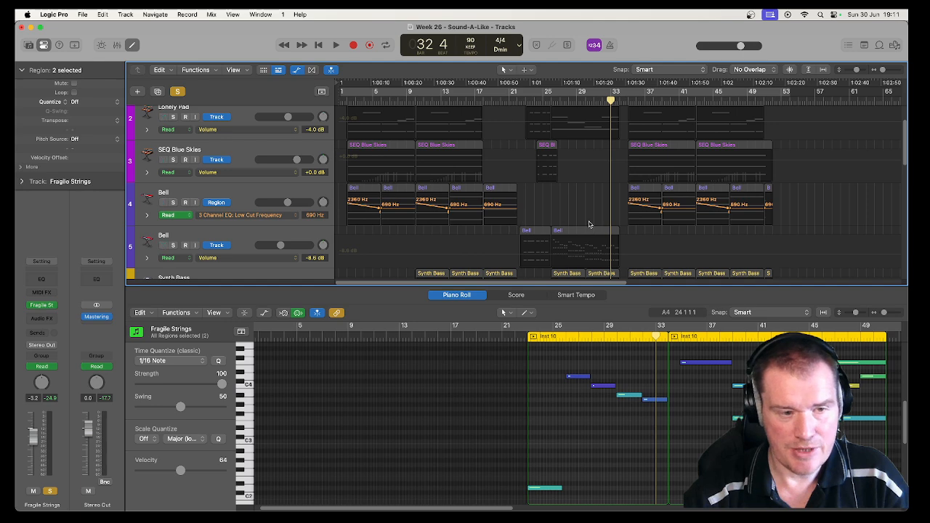
scroll(600, 229, "down", 14)
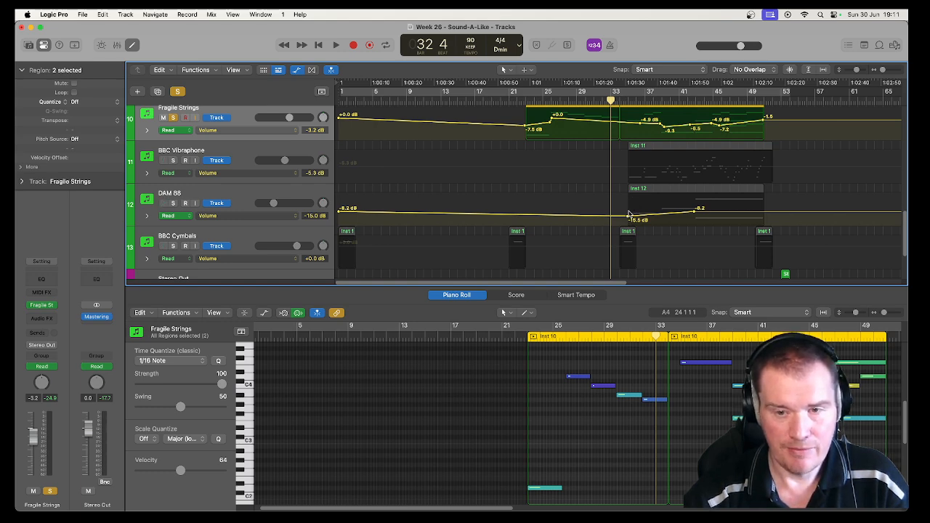
scroll(572, 202, "down", 4)
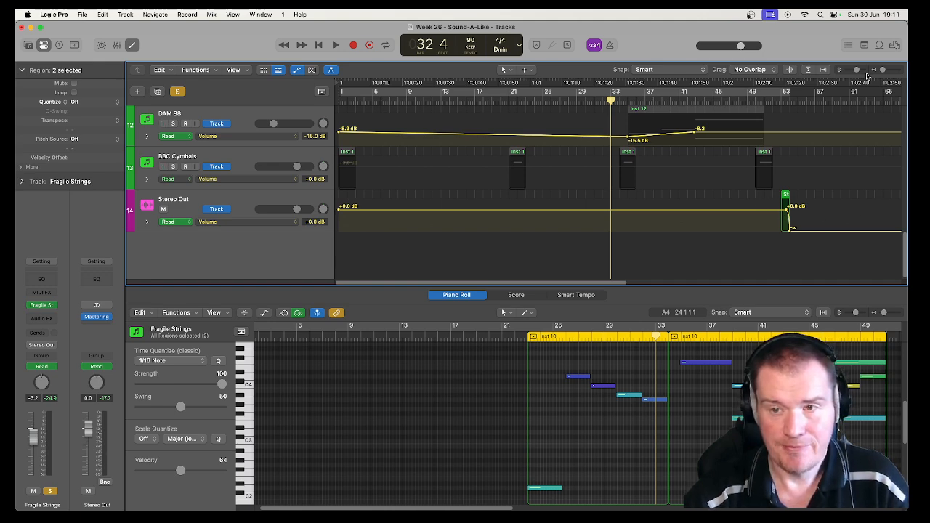
left_click_drag(884, 70, 887, 71)
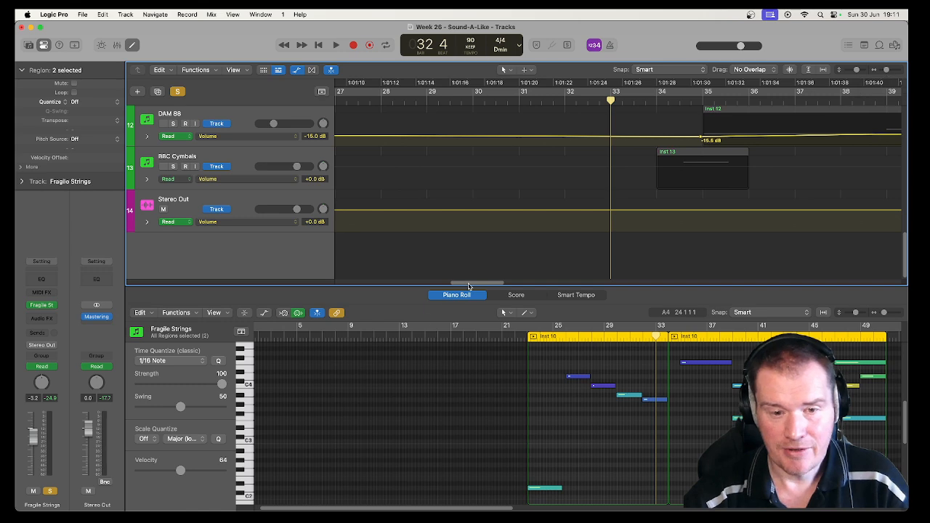
left_click_drag(470, 283, 572, 282)
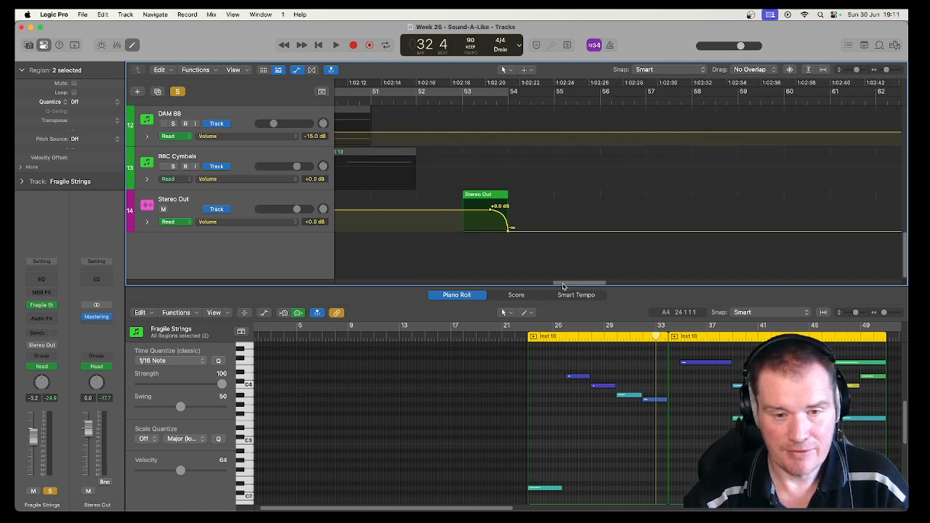
left_click_drag(563, 284, 487, 283)
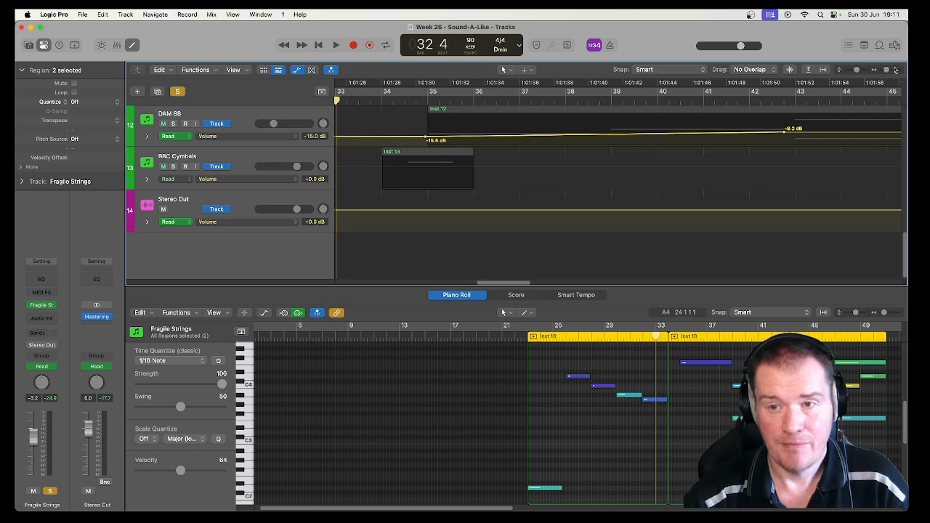
left_click_drag(886, 71, 882, 70)
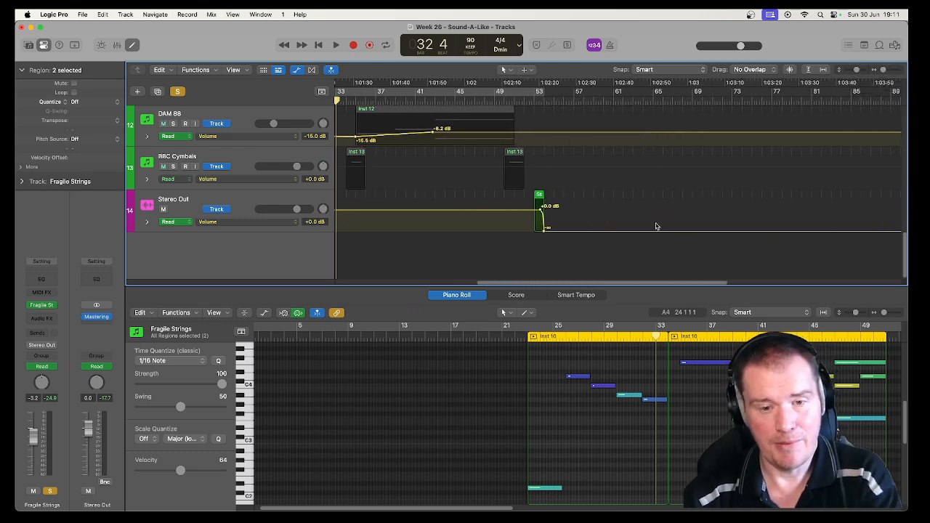
Step: Hide the track automation, return to the start of the arrangement and unsolo the Fragile Strings track
left_click(297, 70)
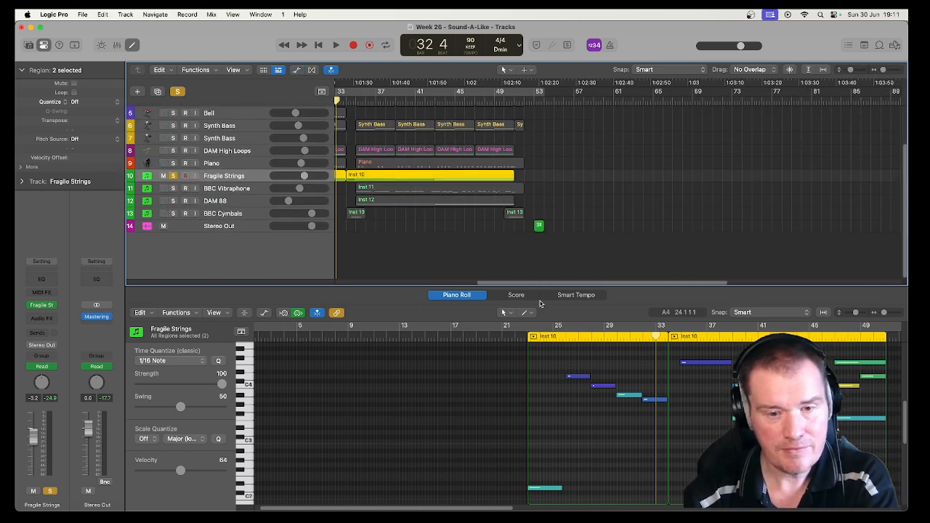
left_click_drag(531, 285, 378, 283)
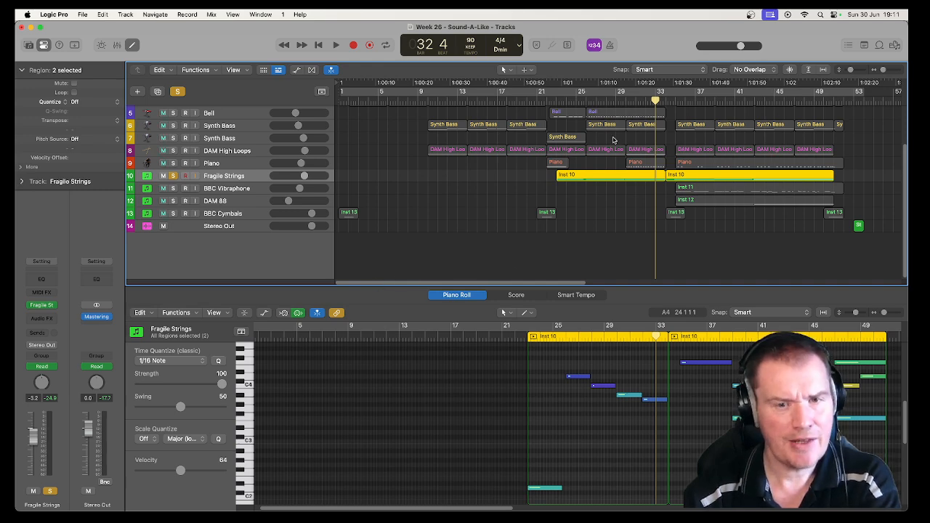
scroll(334, 240, "up", 3)
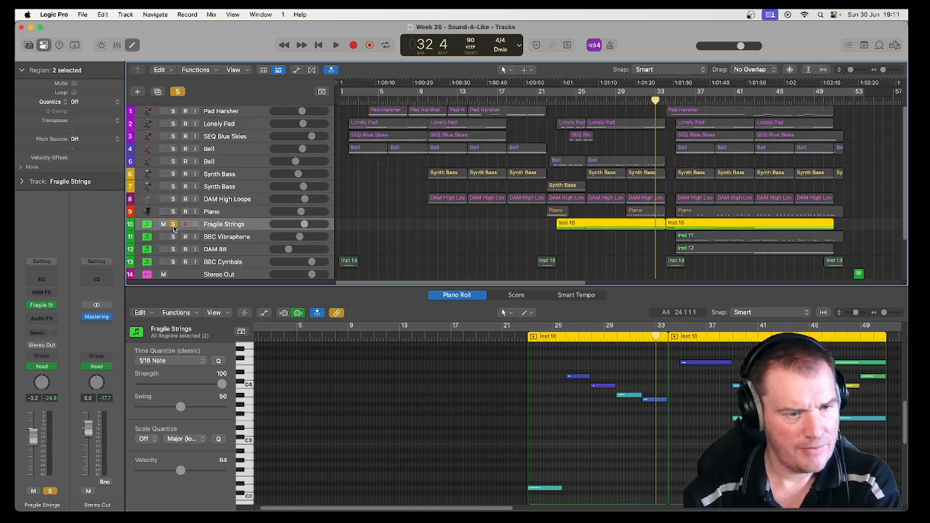
left_click(173, 225)
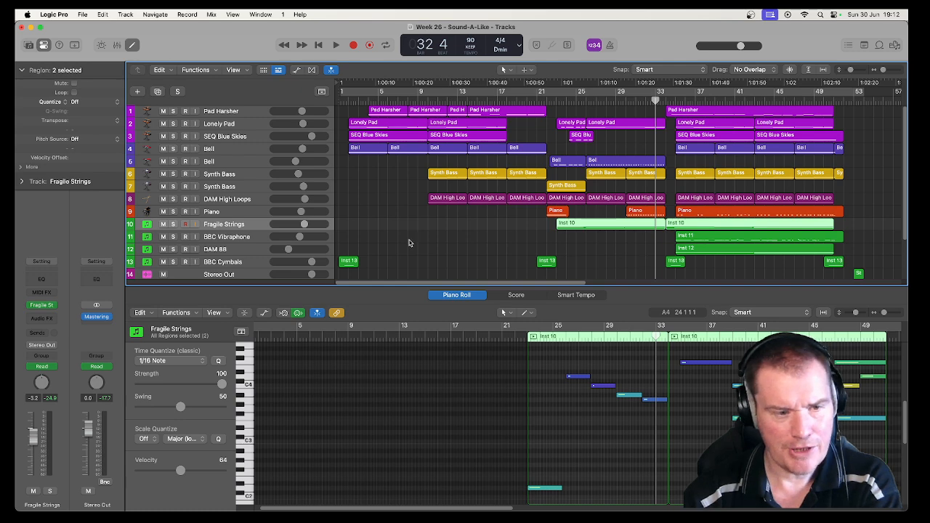
Step: Select and solo the BBC Vibraphone track, play it from bar 34 and examine its higher notes in the Piano Roll
left_click(246, 241)
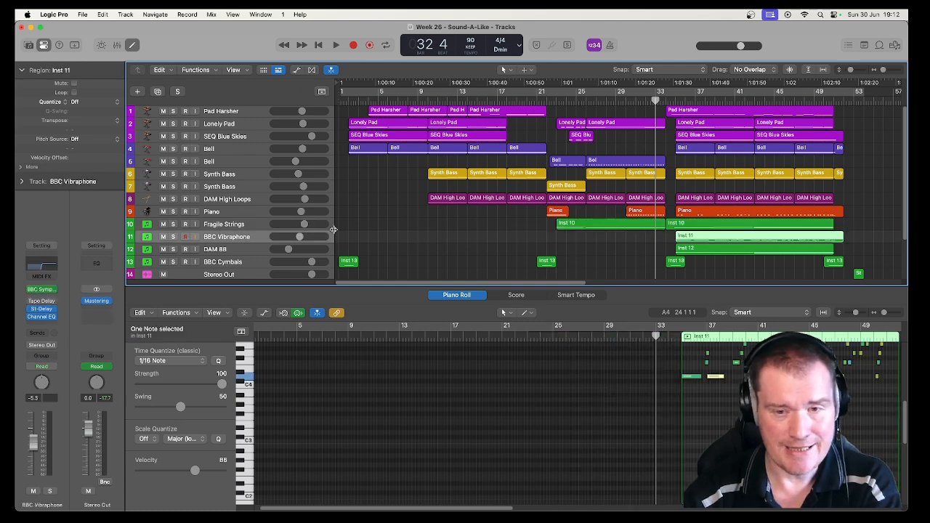
left_click(666, 101)
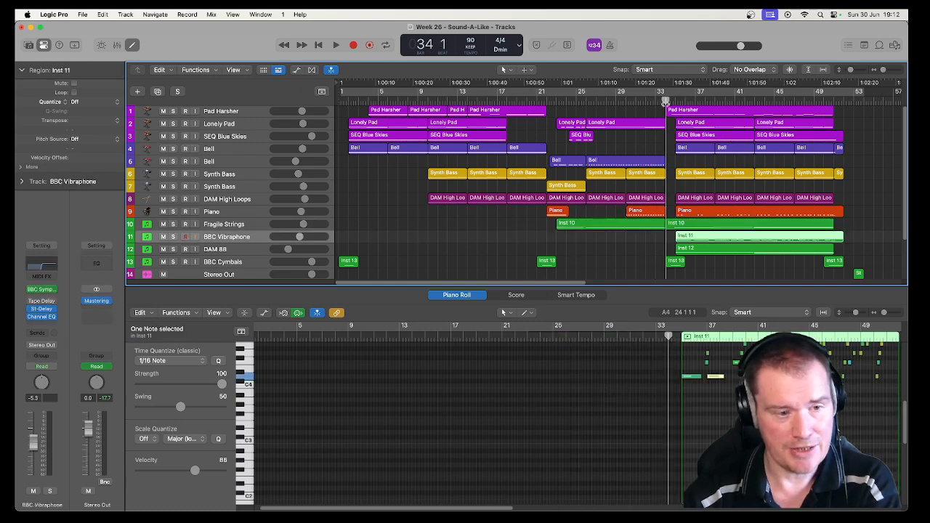
left_click(174, 237)
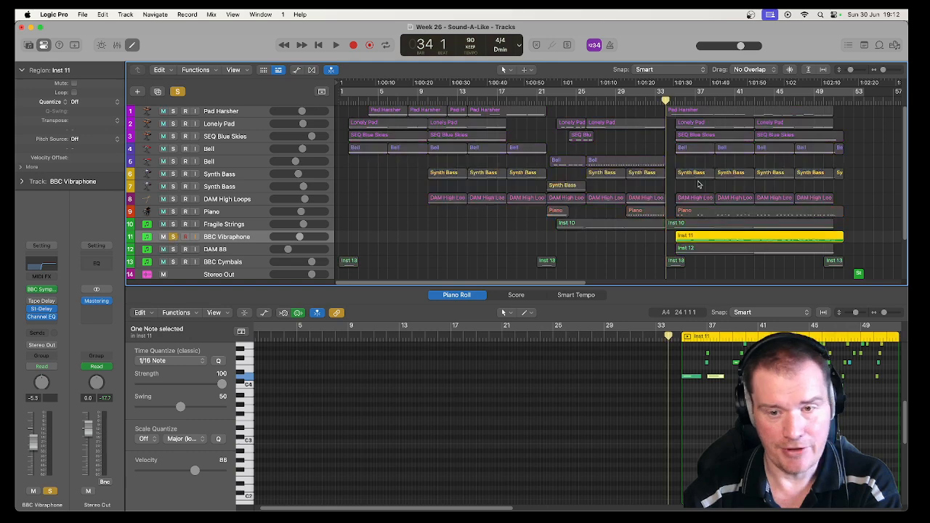
key("space")
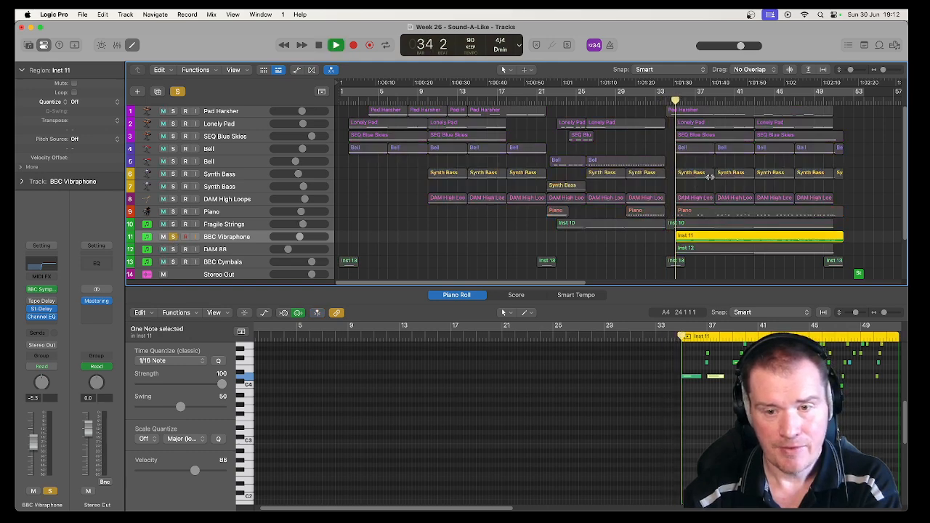
scroll(747, 437, "up", 5)
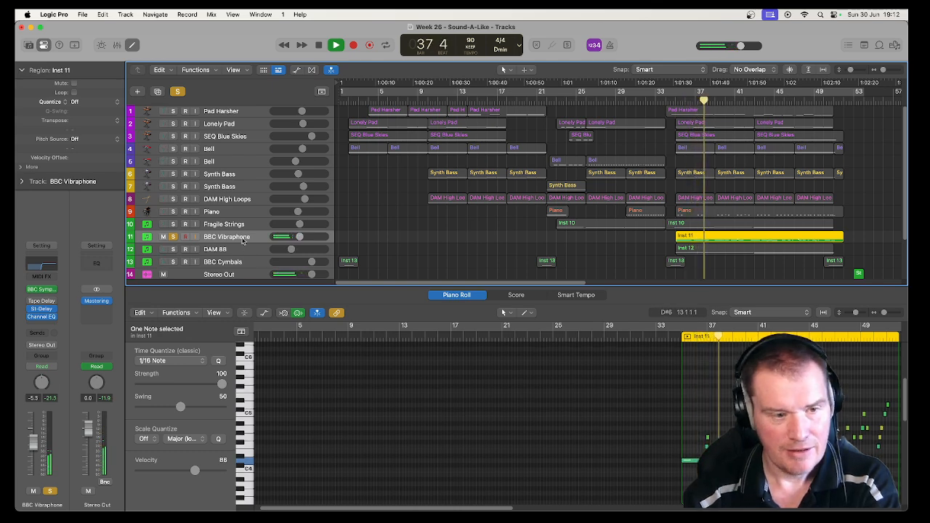
Step: Inspect the BBC Vibraphone's Stereo Delay and Channel EQ settings during playback, close both plug-ins, stop playback and unsolo the track
mouse_move(29, 313)
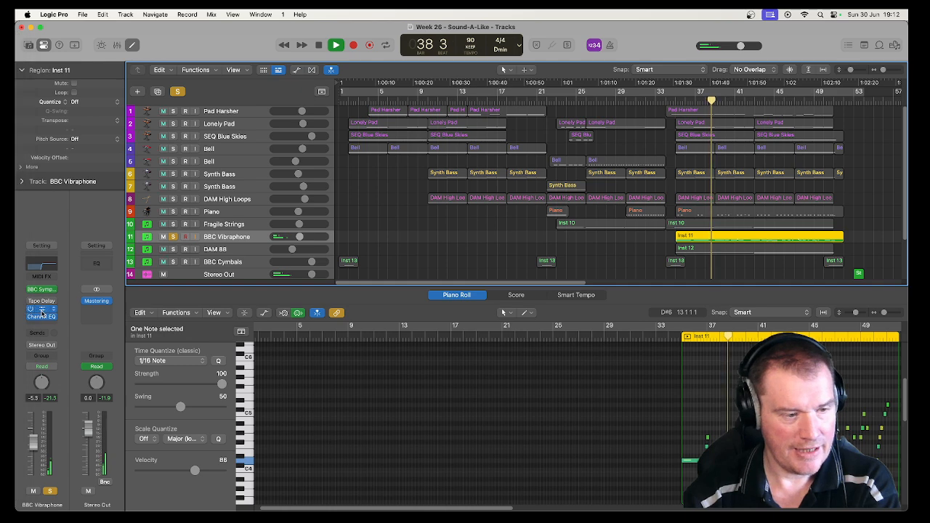
left_click(41, 310)
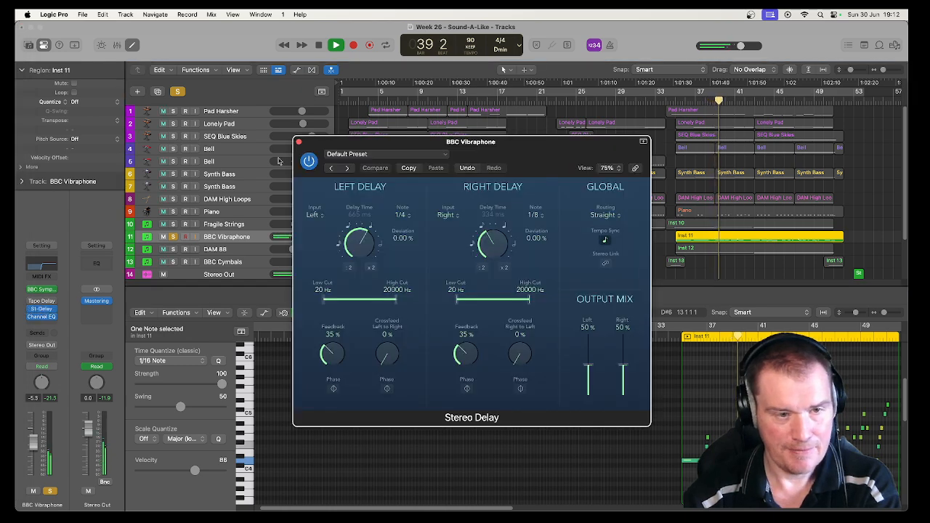
left_click(298, 142)
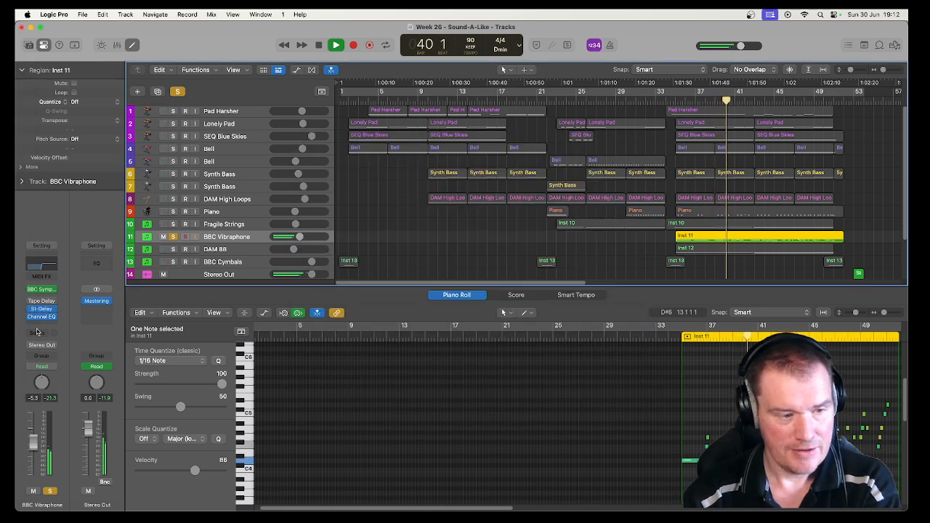
left_click(42, 317)
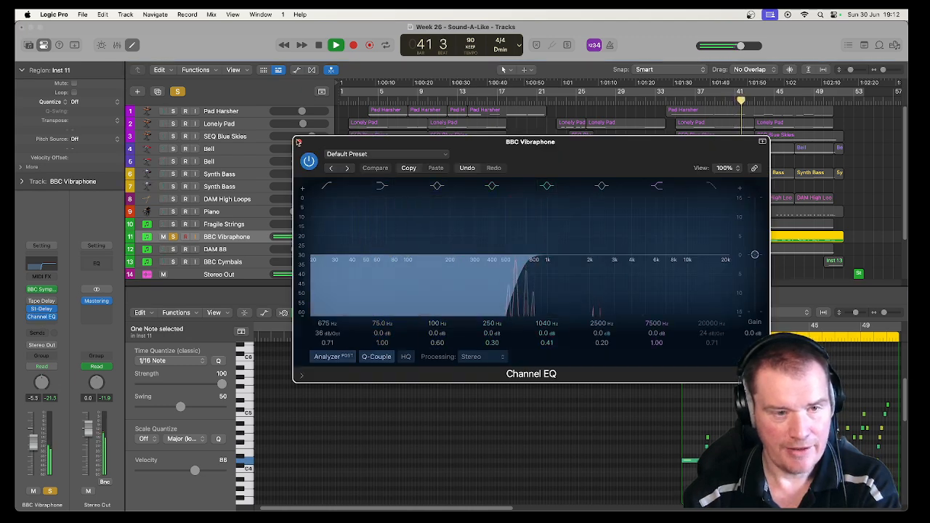
left_click(298, 141)
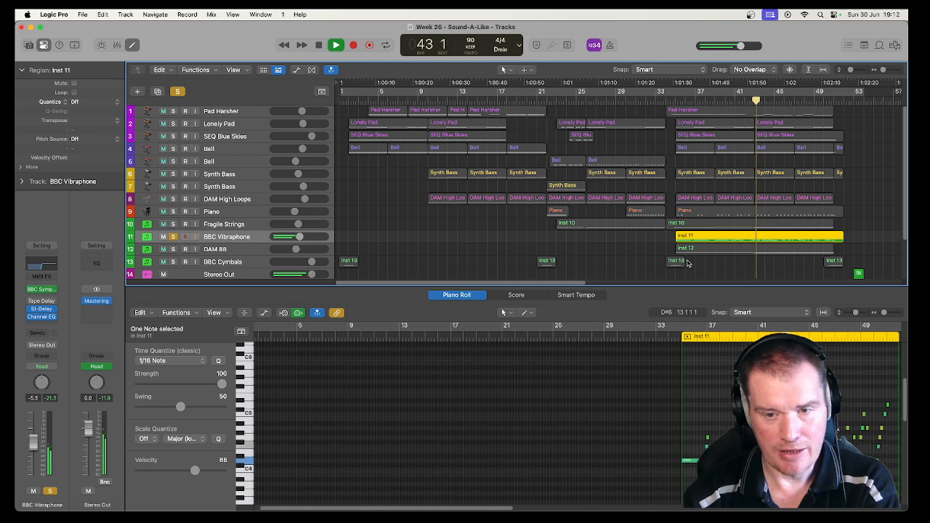
key("space")
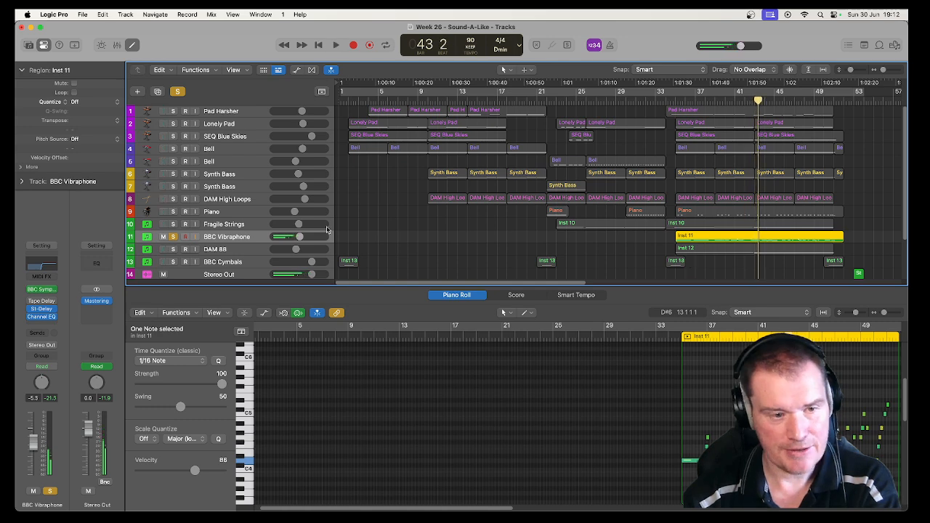
left_click(173, 236)
Step: Select and solo the DAM 88 track, play it from bar 35 while examining its notes, stop playback and unsolo it
left_click(257, 251)
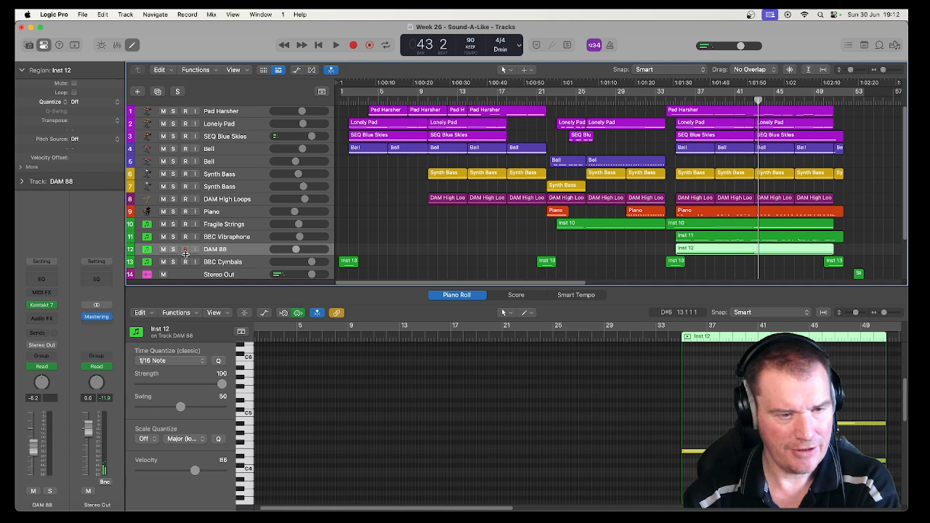
left_click(675, 101)
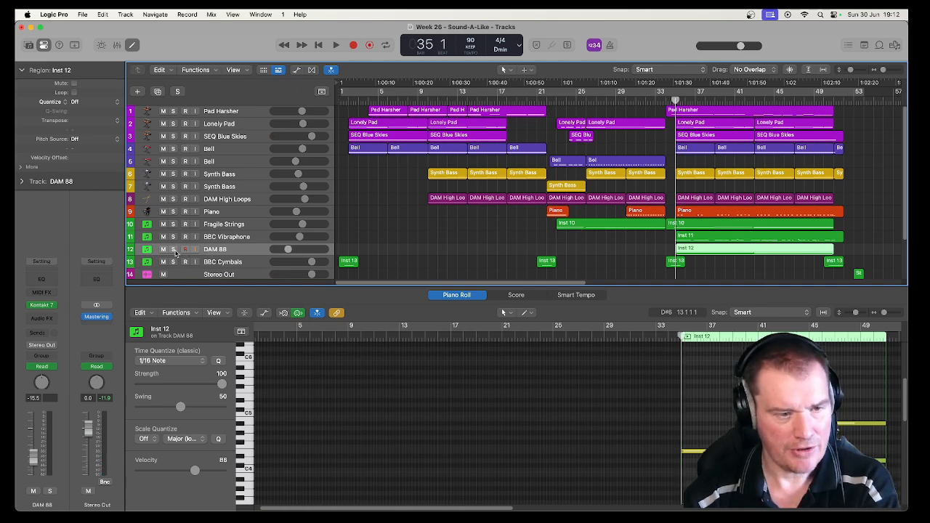
left_click(173, 249)
key("space")
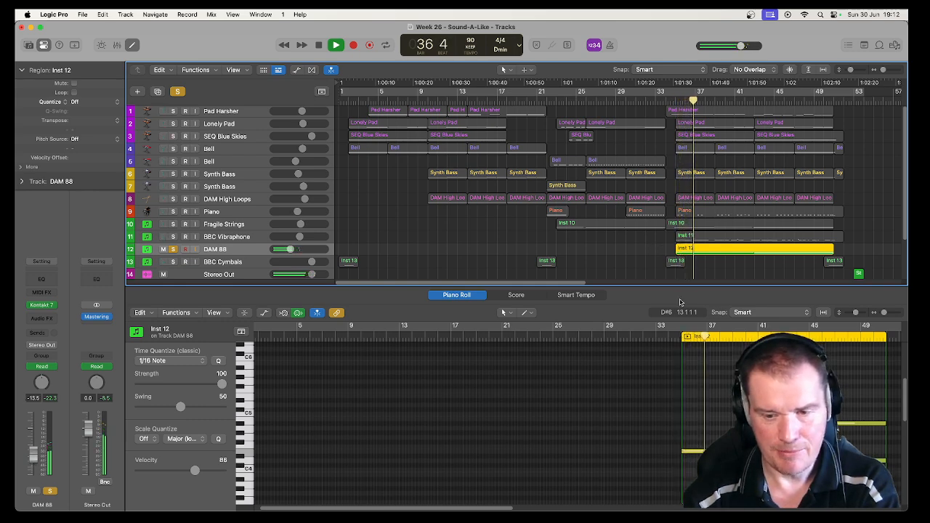
scroll(714, 440, "down", 4)
scroll(715, 440, "up", 1)
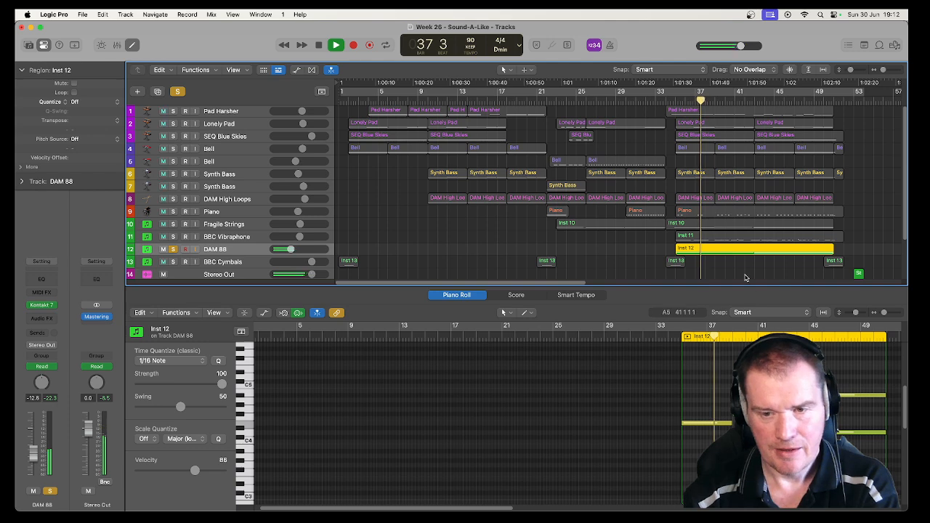
key("space")
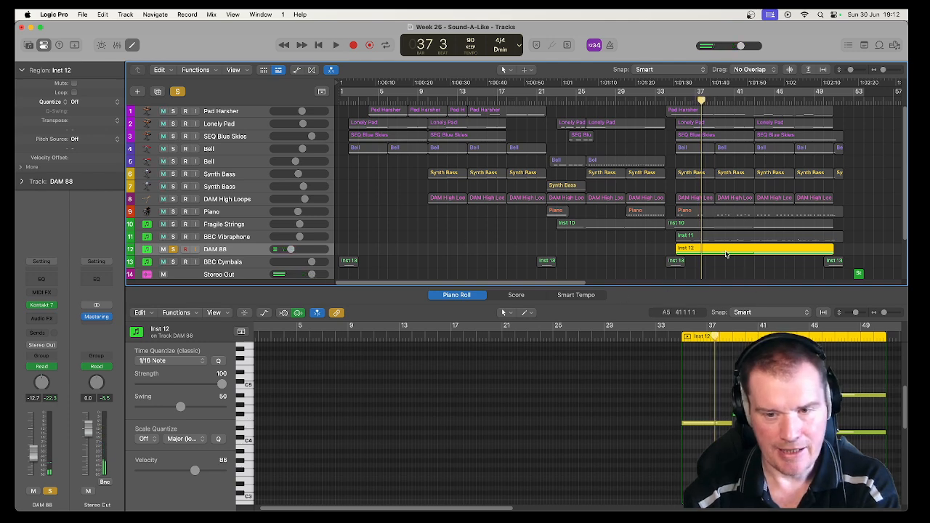
left_click(172, 250)
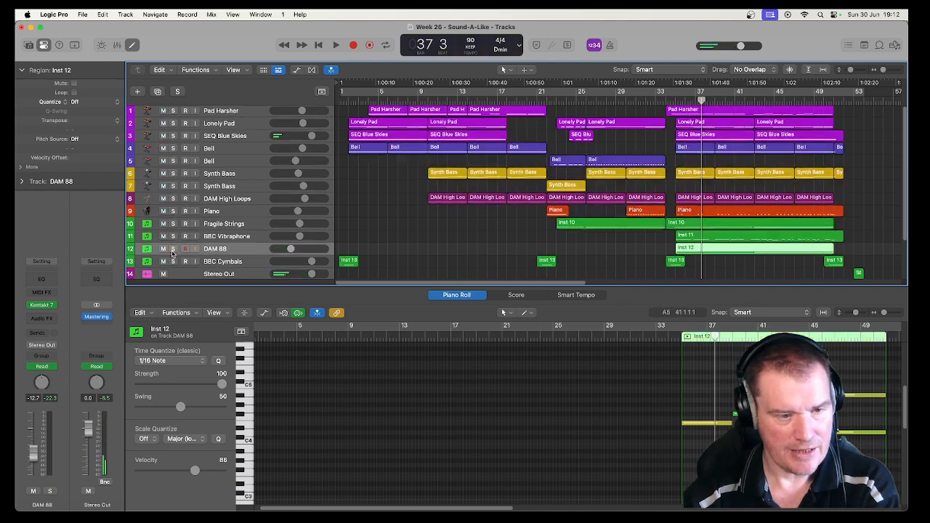
Step: Solo the BBC Cymbals track and play its hit at the start of the song, continuing from bar 33
scroll(171, 251, "down", 2)
left_click(173, 234)
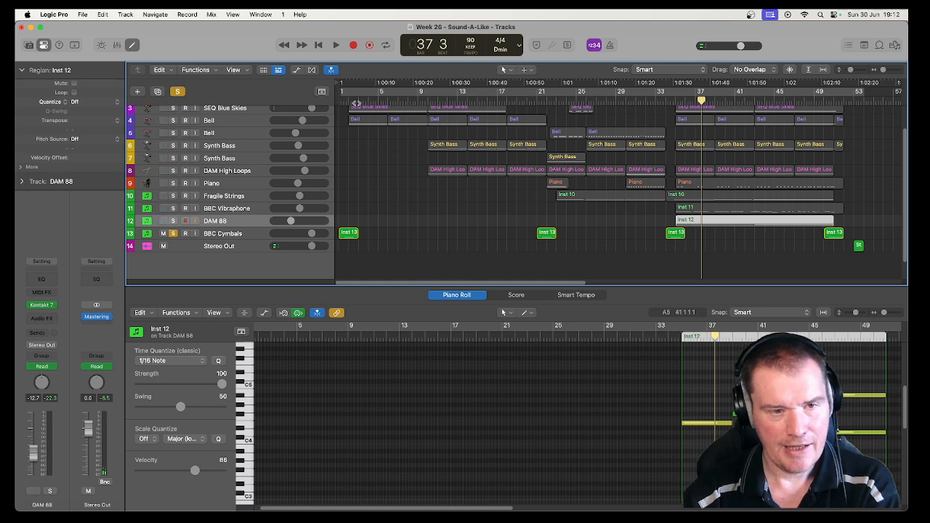
left_click(345, 100)
key("space")
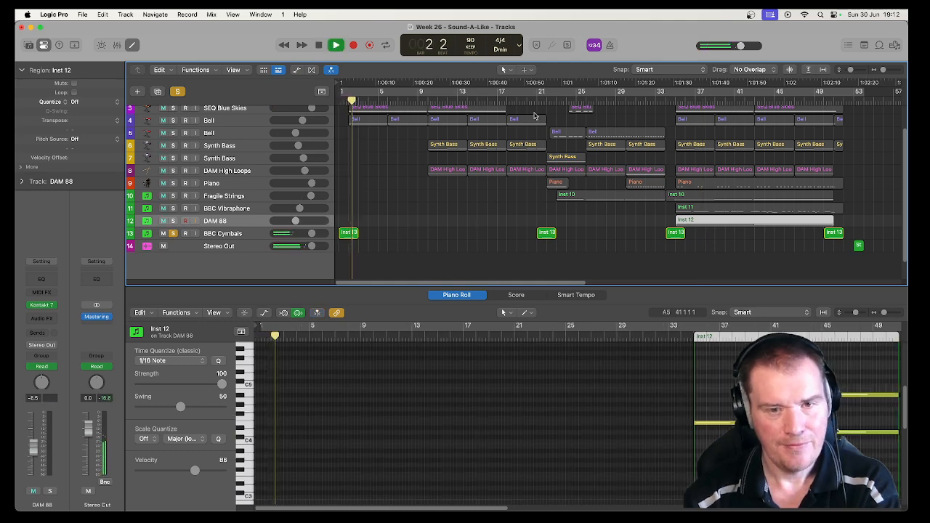
left_click(656, 97)
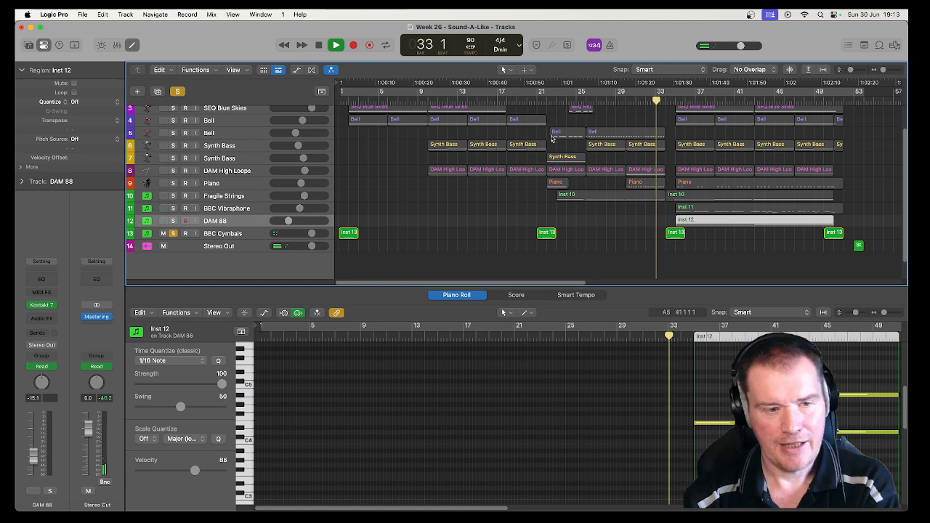
Step: Unsolo BBC Cymbals to hear its hit with all tracks, play the song's ending from bar 49, and stop playback
left_click(174, 233)
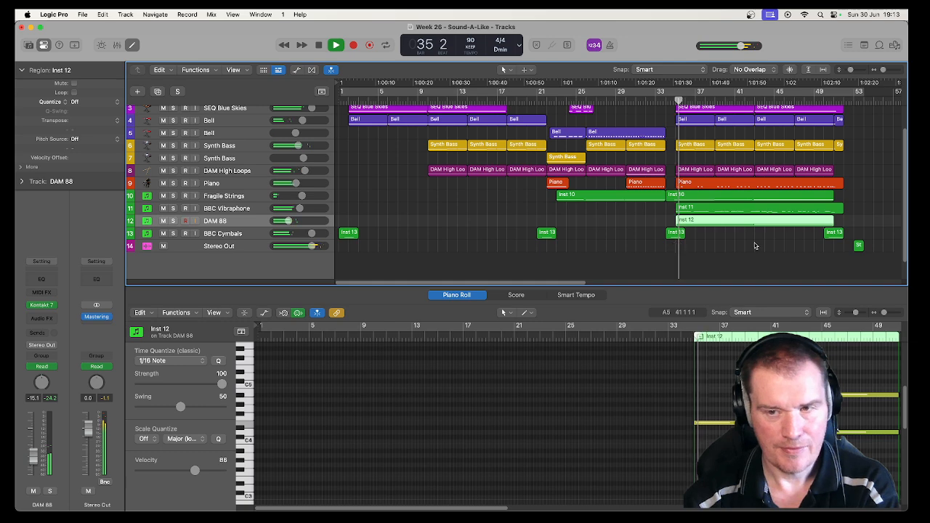
key("space")
left_click(823, 99)
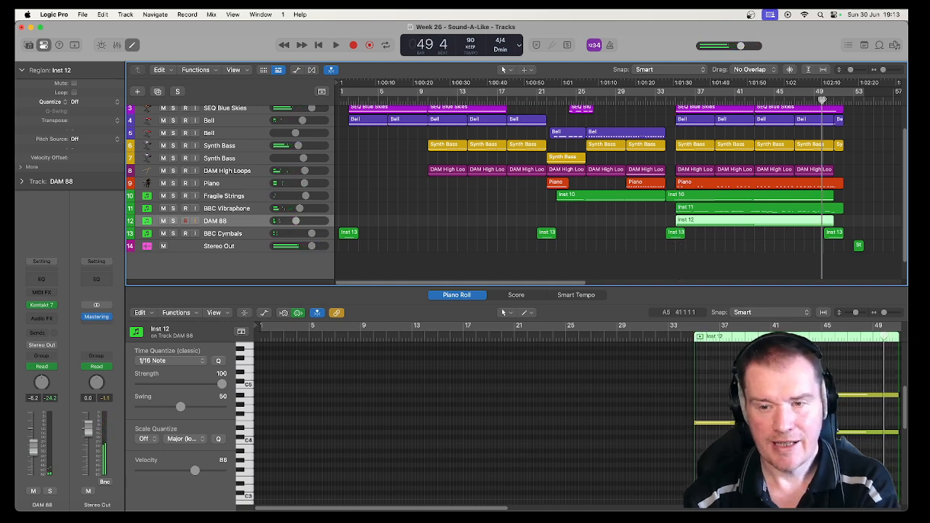
key("space")
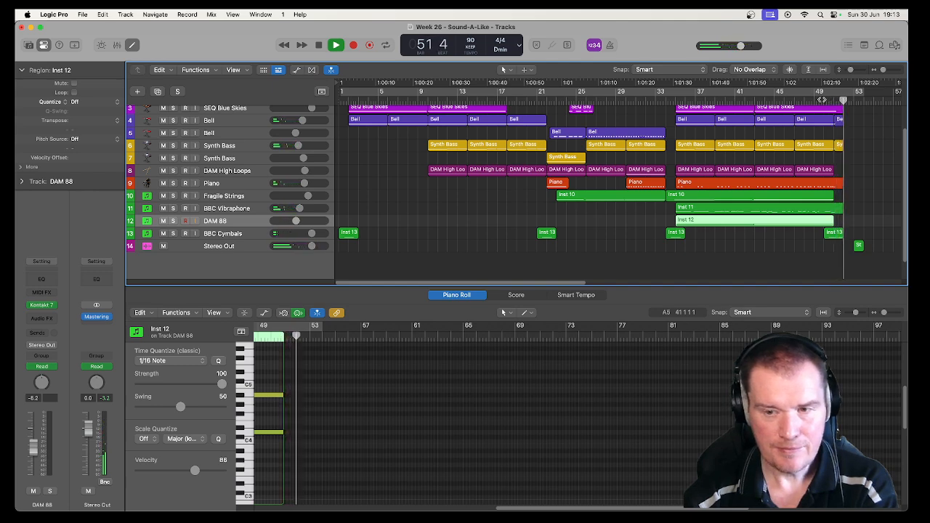
key("space")
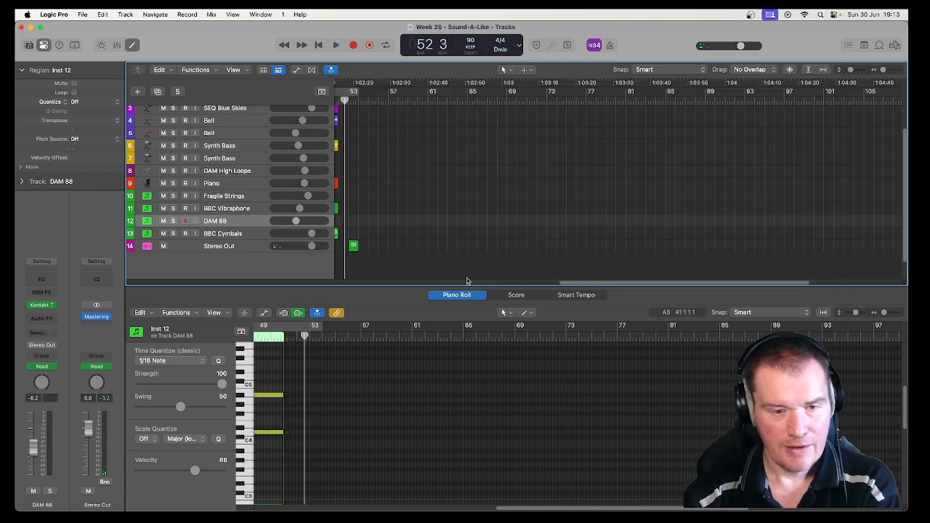
Step: Bring the whole arrangement back into view, deselect the DAM 88 region and return the playhead to the start of the song
left_click_drag(575, 285, 528, 288)
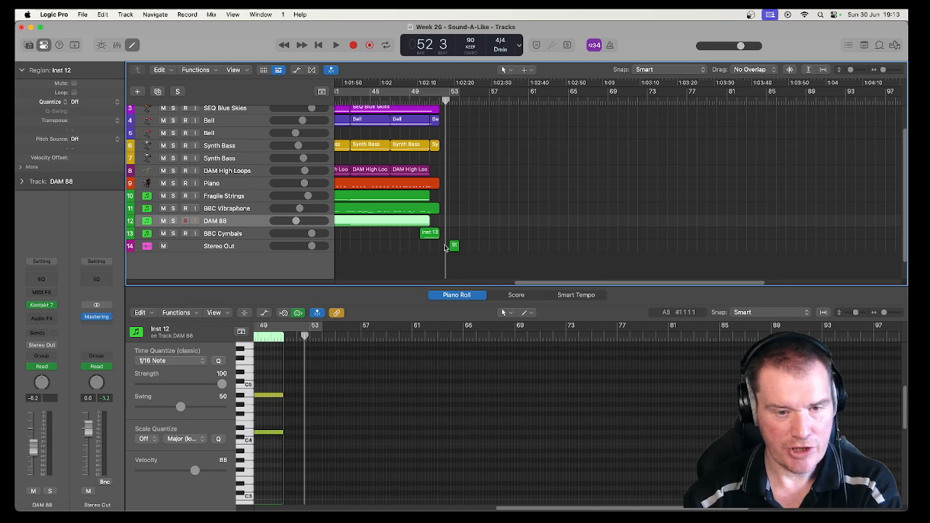
scroll(445, 249, "up", 1)
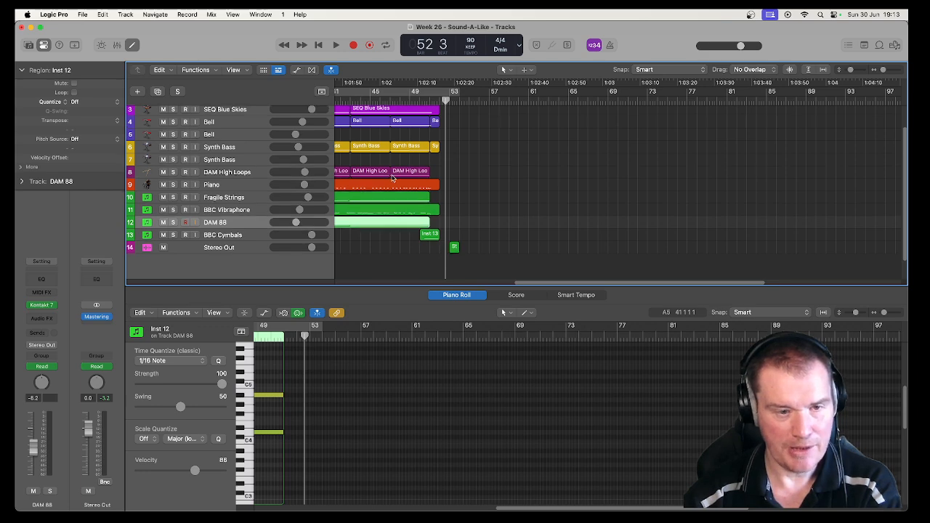
scroll(429, 208, "up", 3)
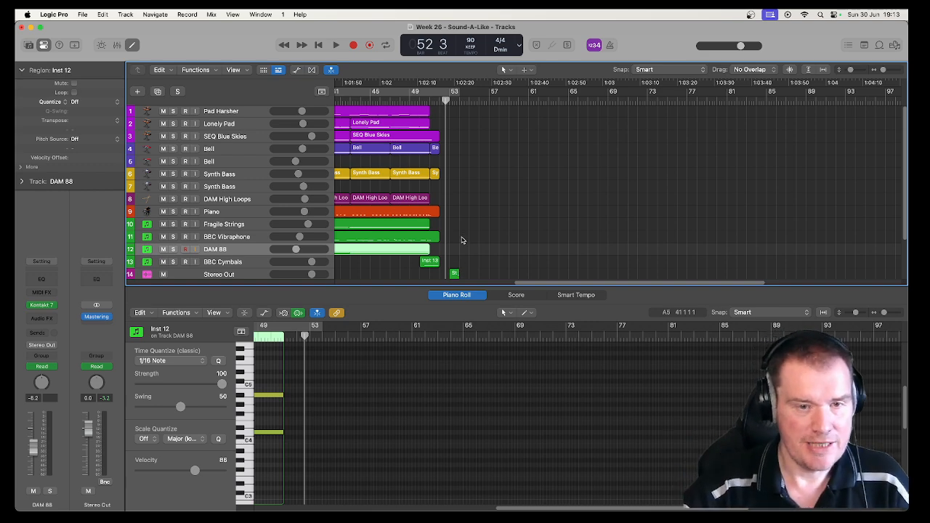
left_click_drag(550, 282, 306, 298)
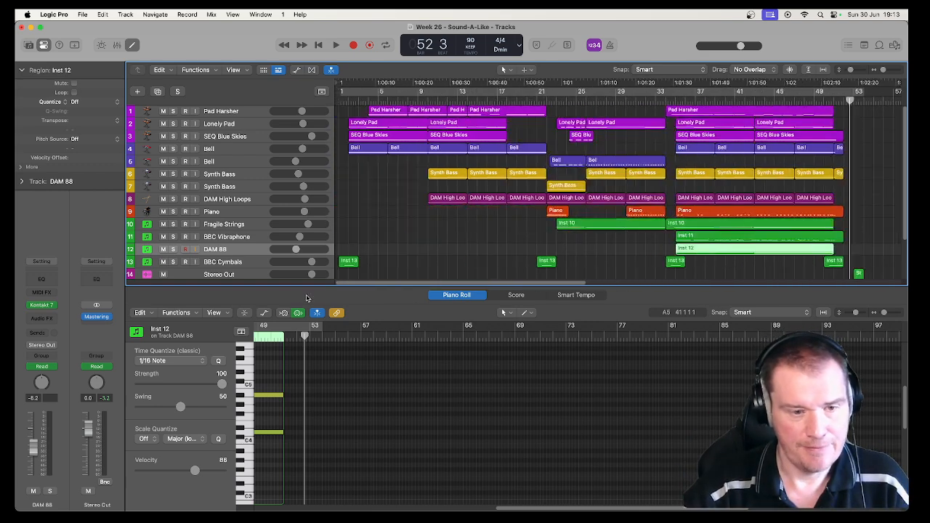
left_click(379, 224)
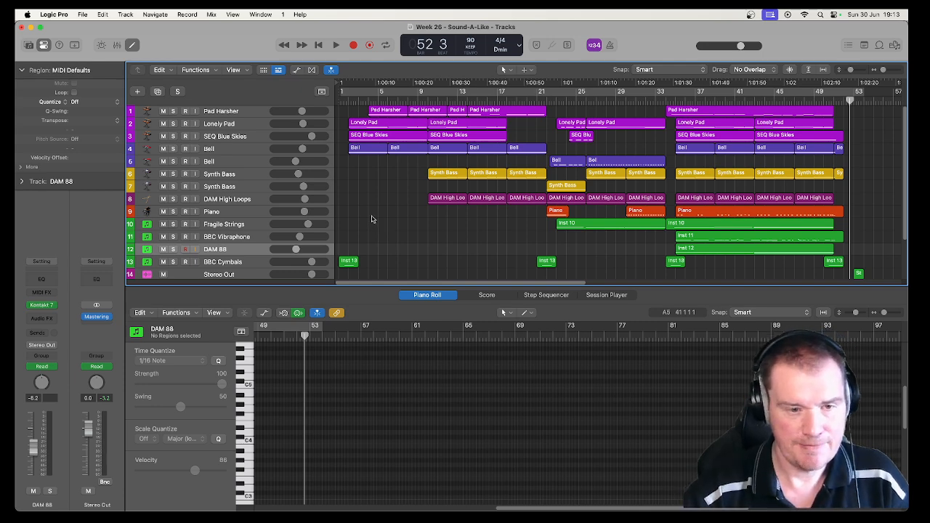
key("Return")
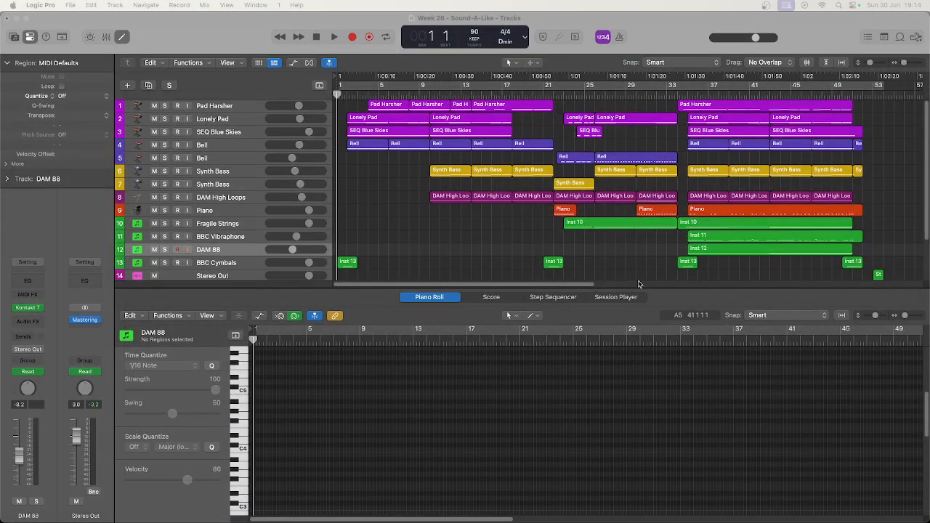
left_click(619, 273)
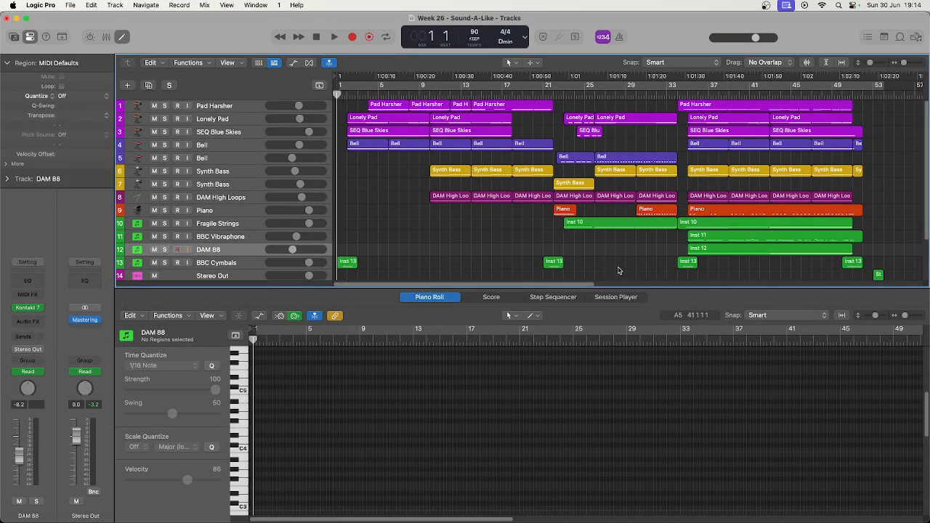
Step: Play the full mix from bar 1, examining the notes of the opening section's Bell, Synth Bass and Pad Harsher regions during playback
key("space")
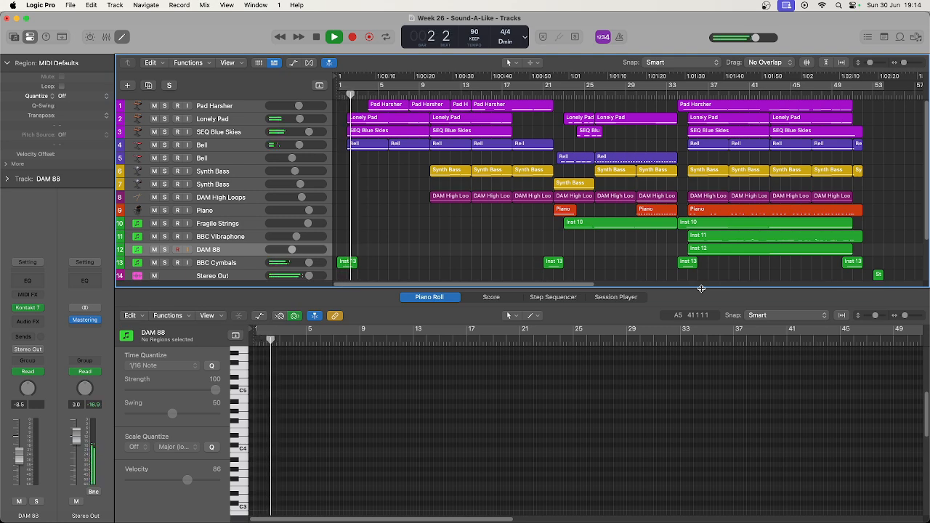
scroll(530, 151, "down", 1)
left_click(354, 141)
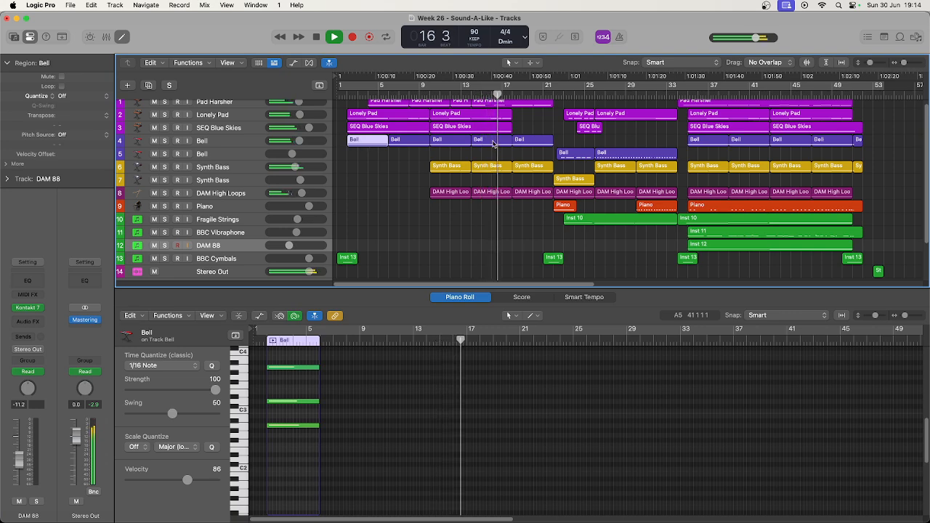
left_click(497, 164)
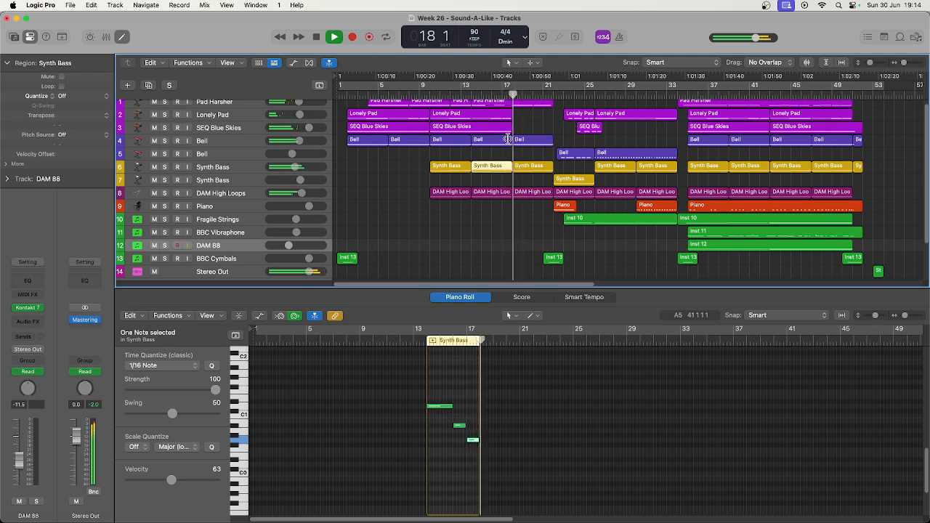
left_click(529, 106)
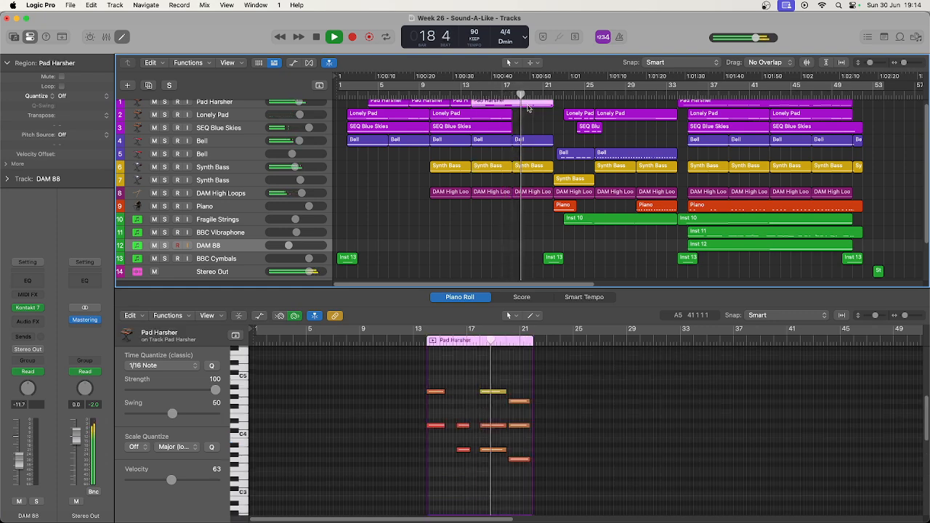
scroll(543, 163, "up", 1)
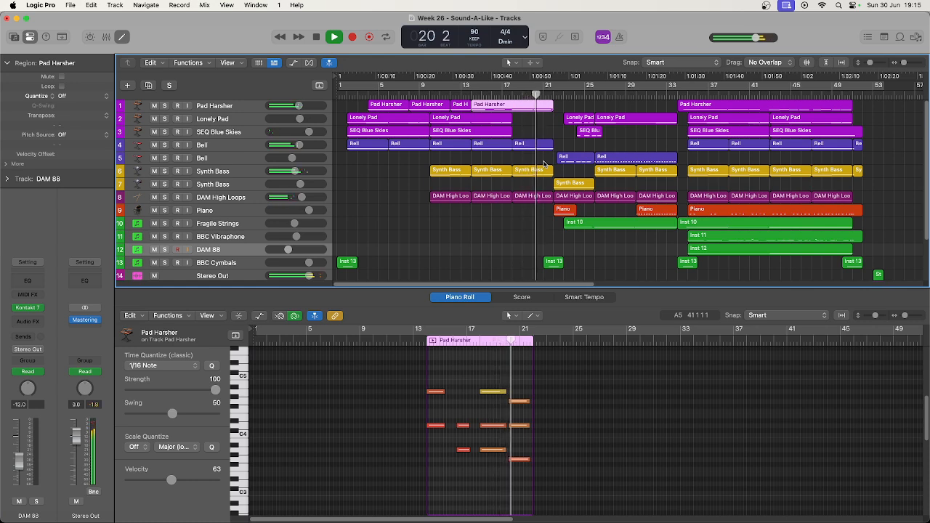
Step: Follow the middle section from bar 21 during playback, examining the notes of its BBC Cymbals, Piano, second Bell and Synth Bass regions
left_click(552, 263)
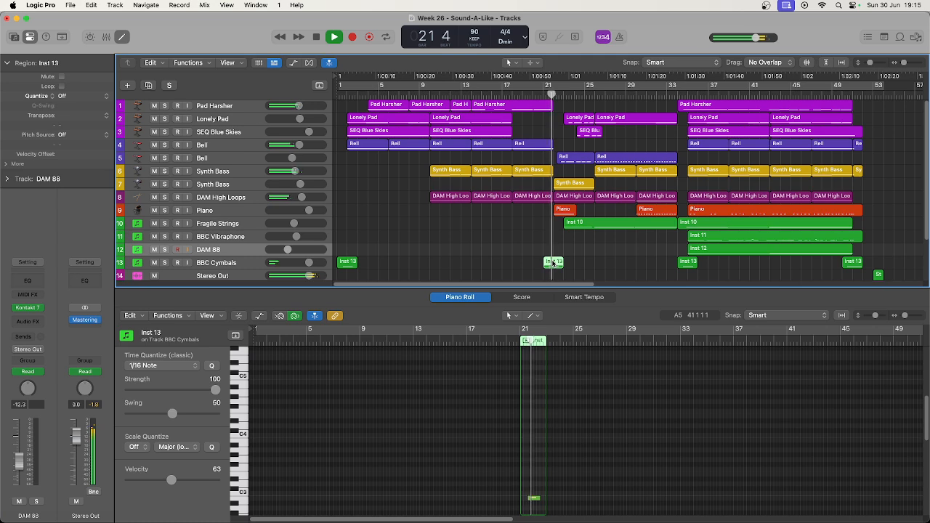
left_click(566, 211)
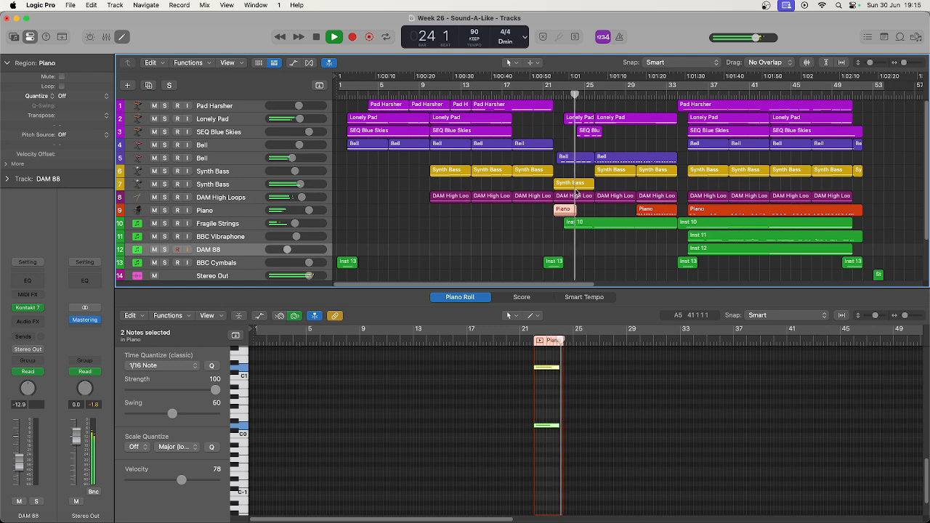
left_click(584, 159)
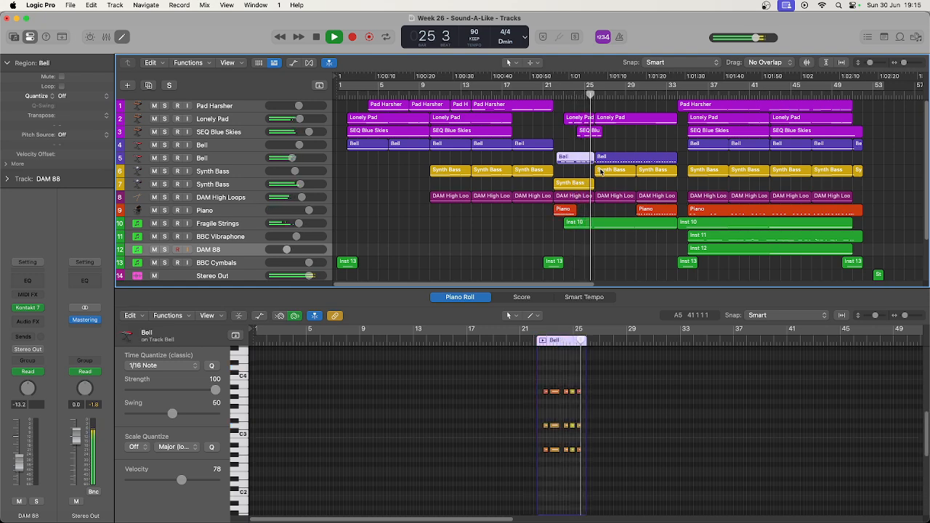
left_click(600, 171)
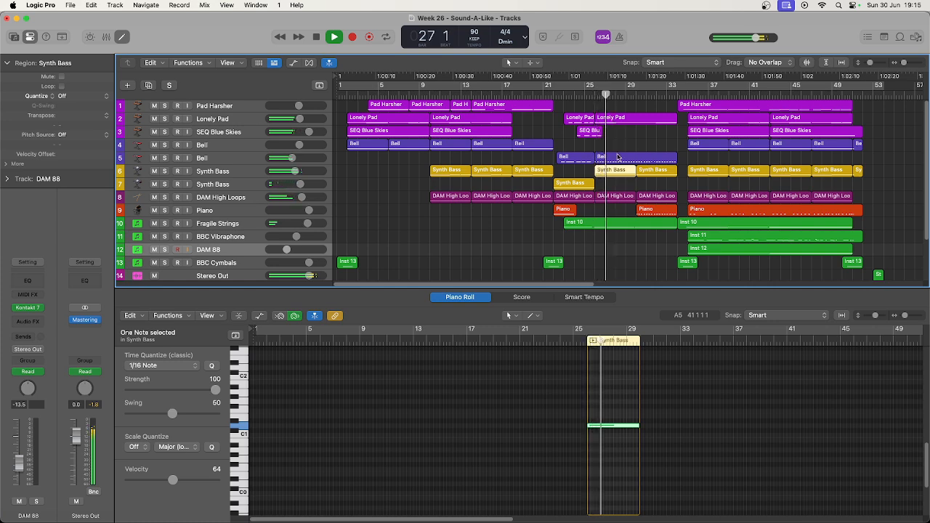
left_click(617, 157)
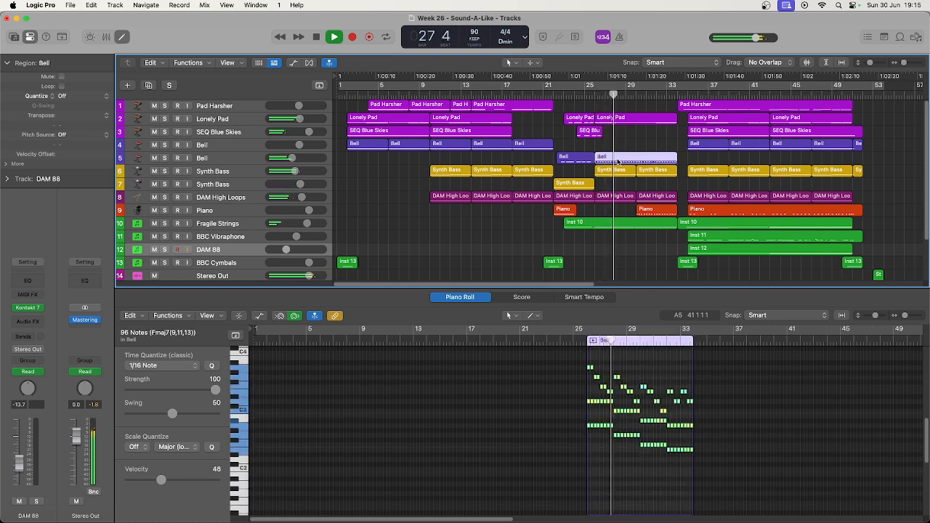
left_click(651, 209)
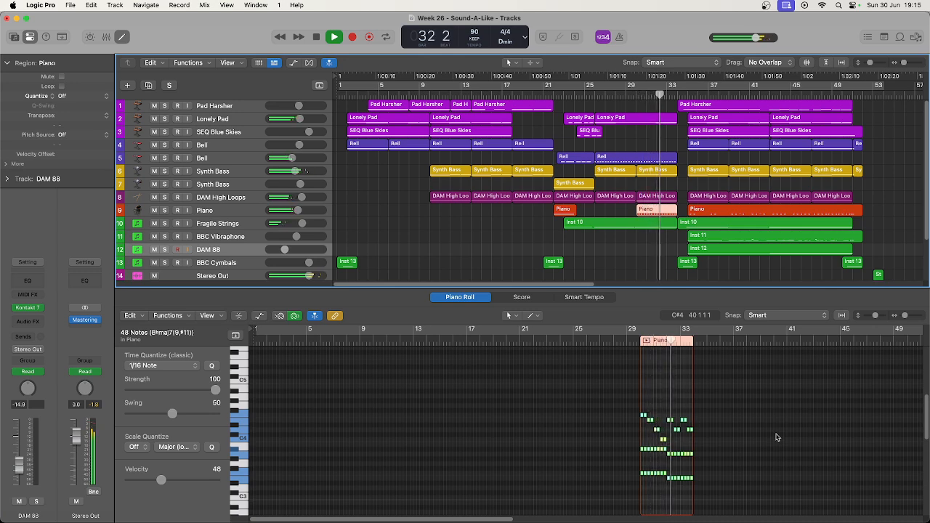
Step: Examine the notes of the BBC Cymbals, DAM 88 and BBC Vibraphone regions as the final section starts playing
left_click(688, 263)
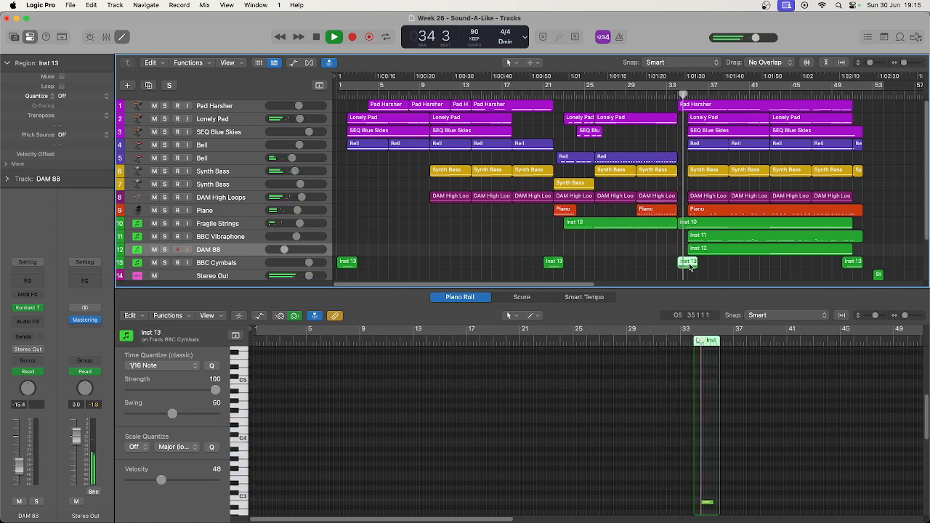
left_click(693, 251)
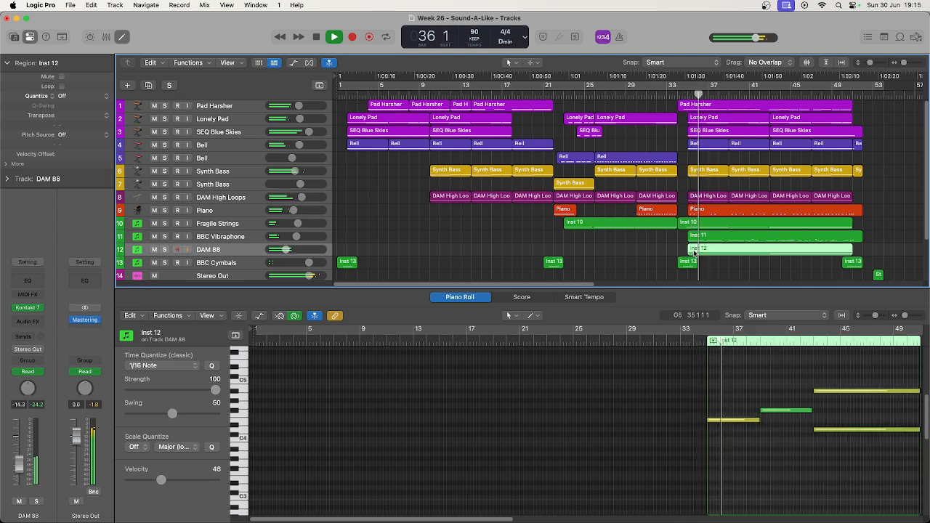
left_click(699, 238)
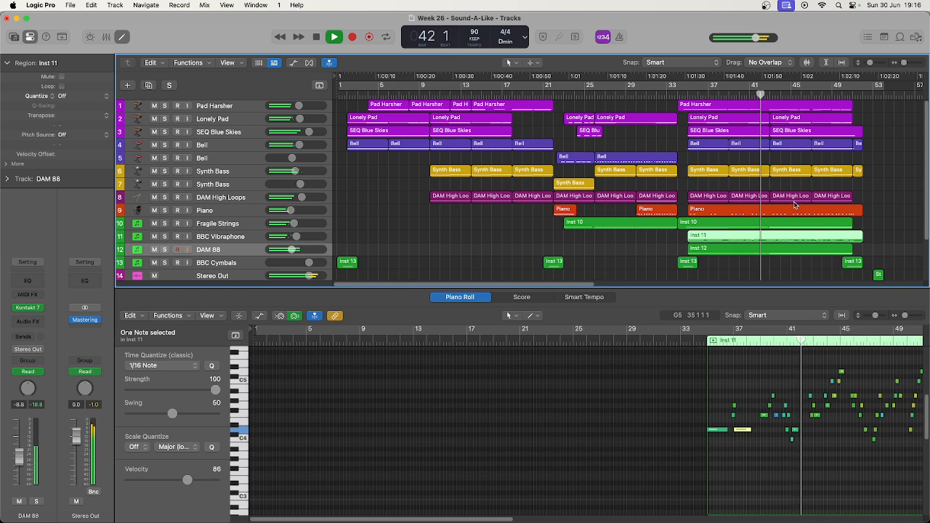
Step: Examine the final SEQ Blue Skies, Lonely Pad, Pad Harsher and Piano regions as the song plays to its end, and stop playback
left_click(790, 143)
left_click(792, 132)
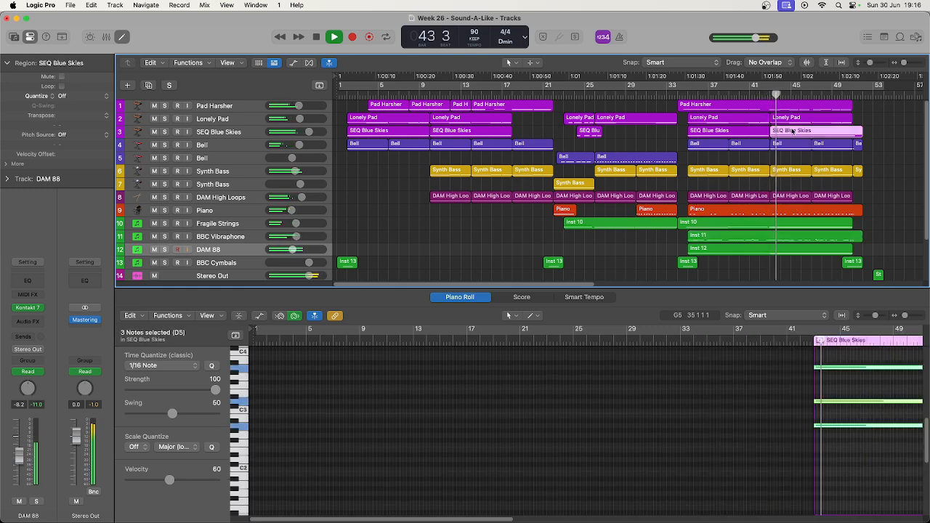
left_click(794, 118)
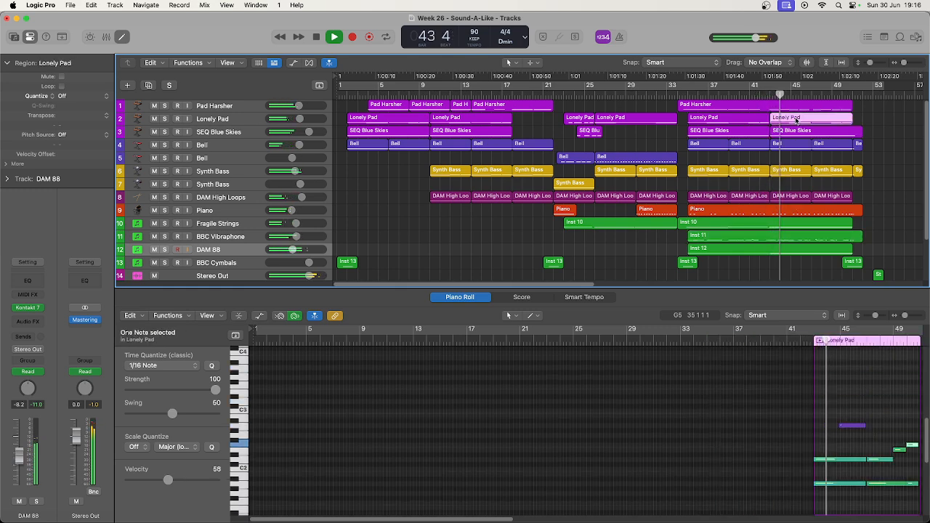
left_click(799, 106)
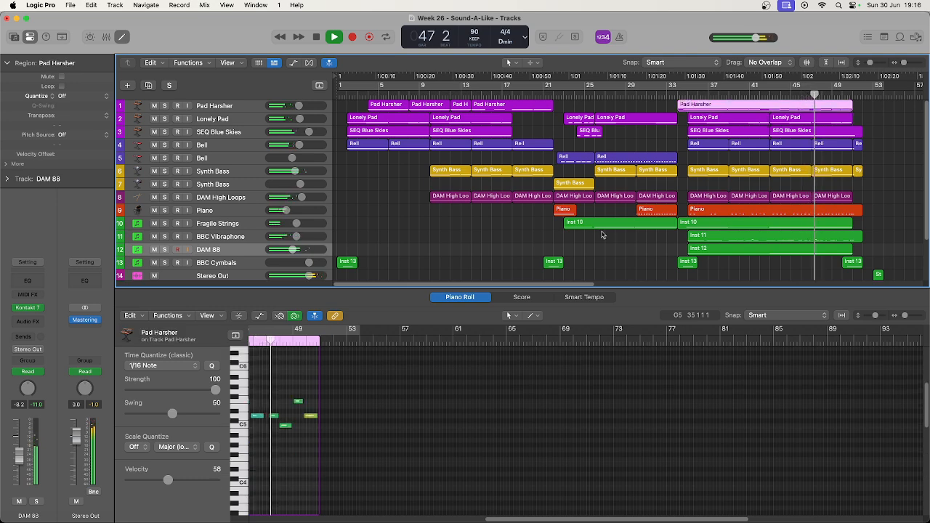
scroll(516, 517, "left", 5)
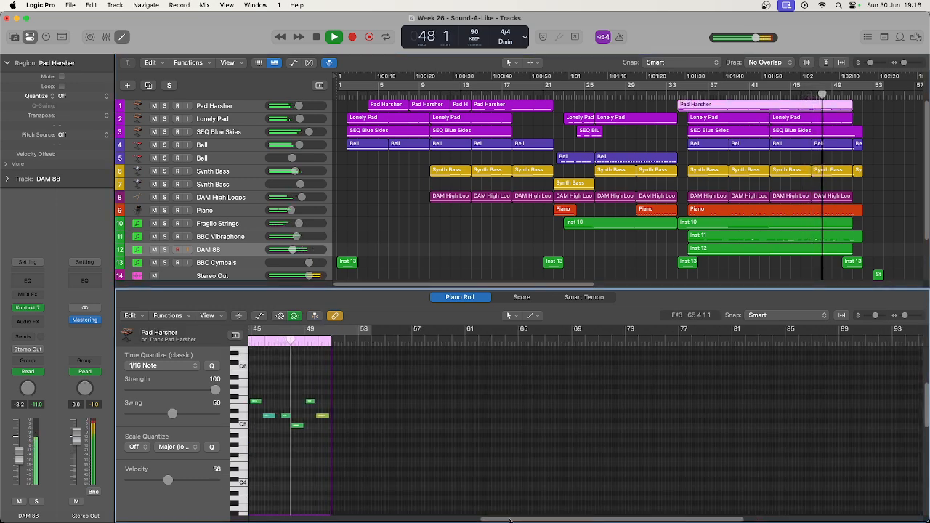
left_click(841, 216)
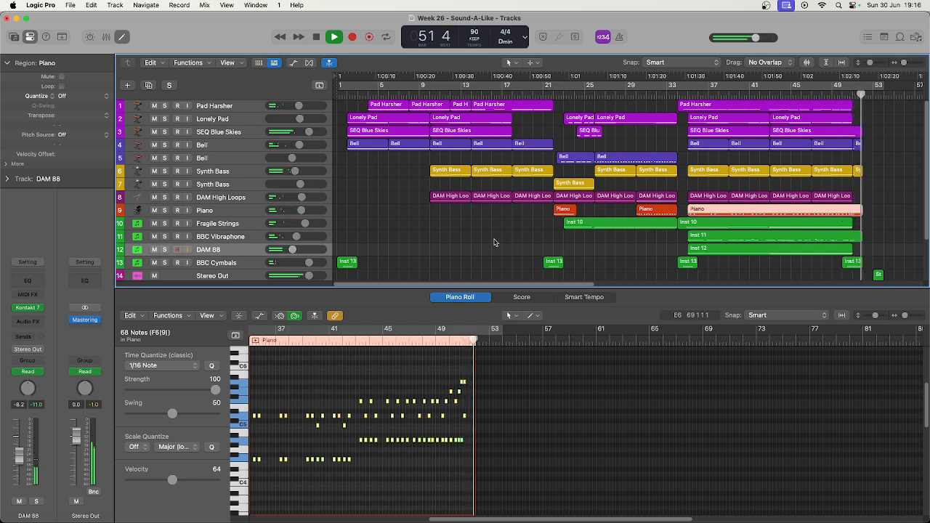
left_click(315, 38)
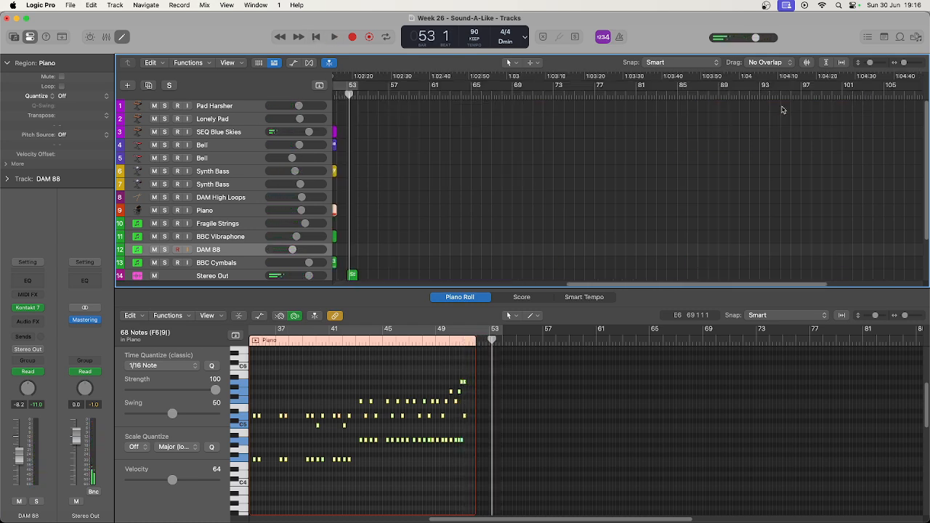